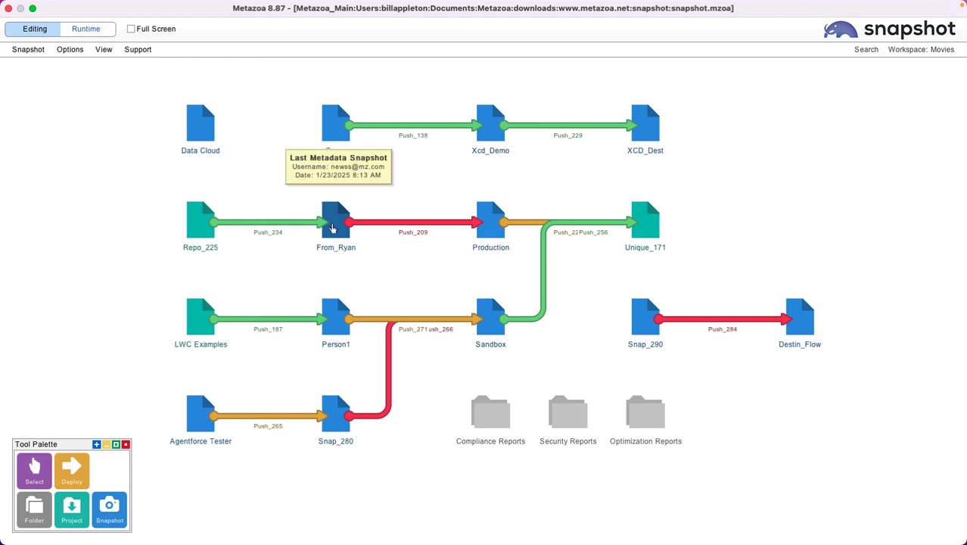
{"action": "right_click", "coordinate": [333, 225]}
{"action": "mouse_move", "coordinate": [360, 309]}
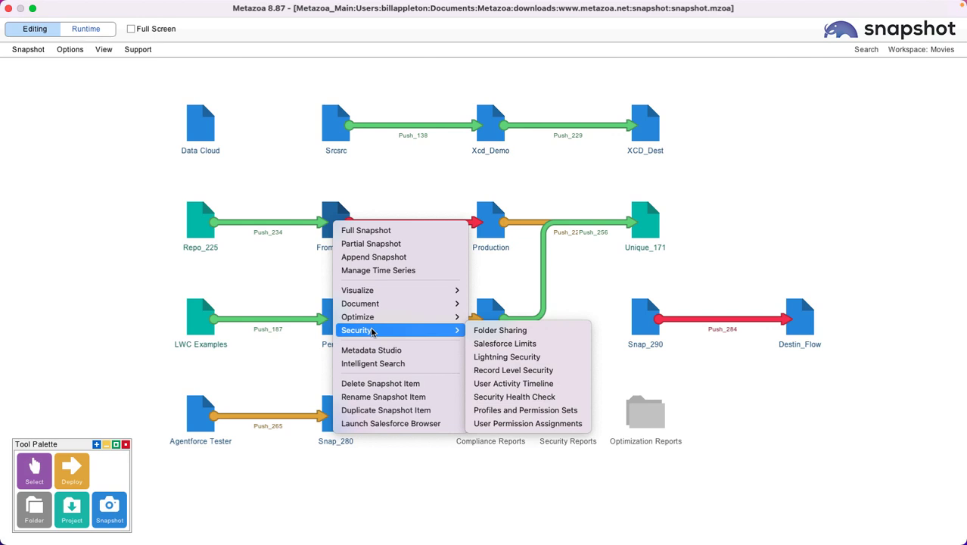
{"action": "left_click", "coordinate": [399, 189]}
{"action": "mouse_move", "coordinate": [495, 218]}
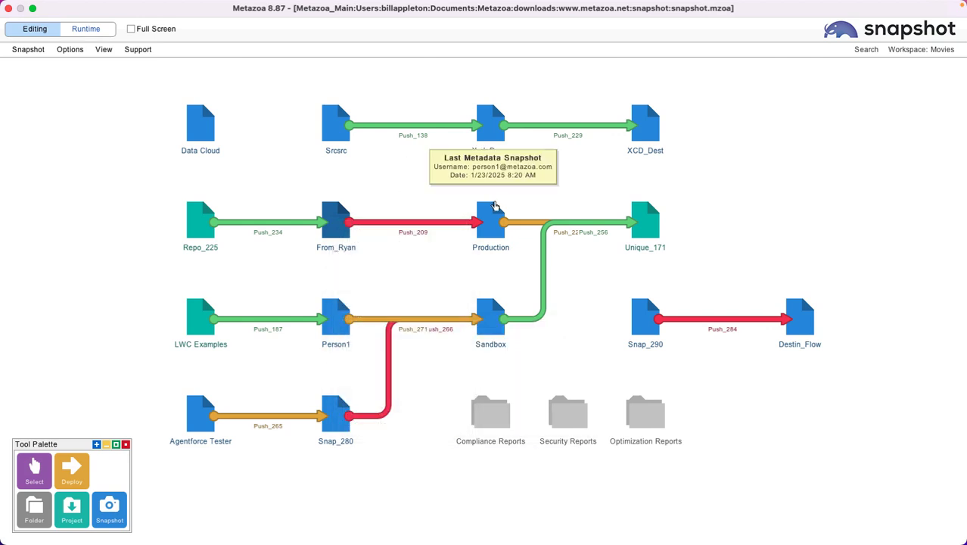
{"action": "left_click", "coordinate": [493, 220]}
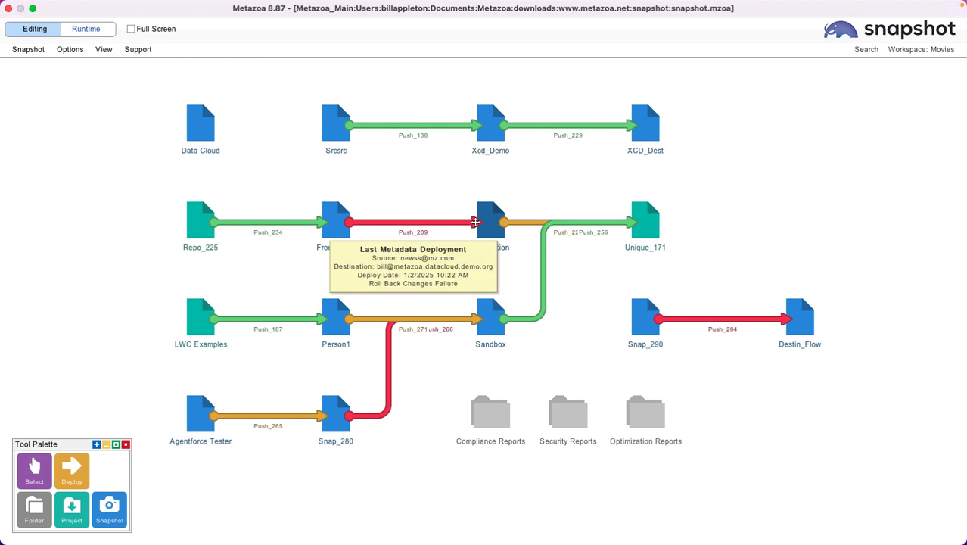
{"action": "mouse_move", "coordinate": [474, 222]}
{"action": "left_mouse_down"}
{"action": "mouse_move", "coordinate": [427, 184]}
{"action": "mouse_move", "coordinate": [446, 159]}
{"action": "mouse_move", "coordinate": [475, 221]}
{"action": "left_mouse_up"}
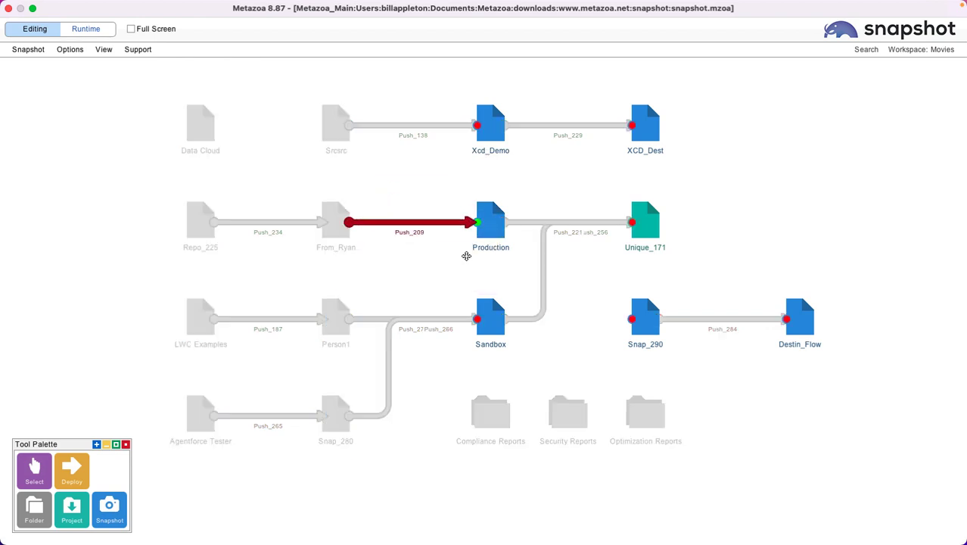
Open the Metadata Differences report for the Push_209 deployment arrow and maximize its window.
{"action": "right_click", "coordinate": [414, 224]}
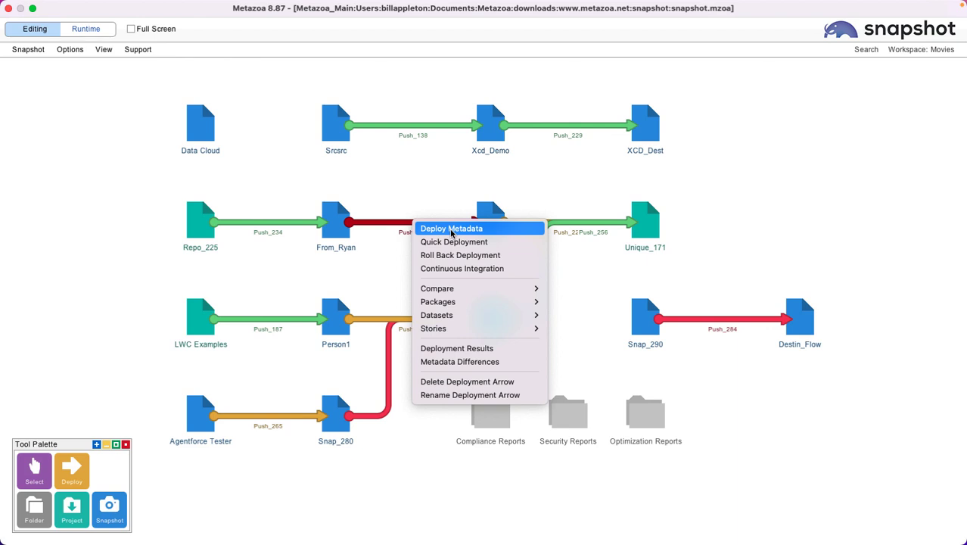
{"action": "mouse_move", "coordinate": [457, 316]}
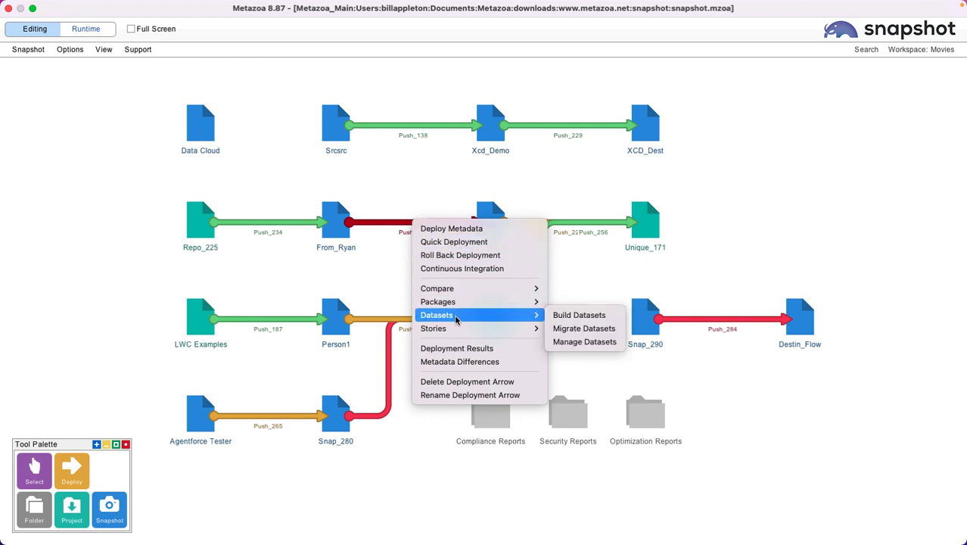
{"action": "left_click", "coordinate": [467, 361]}
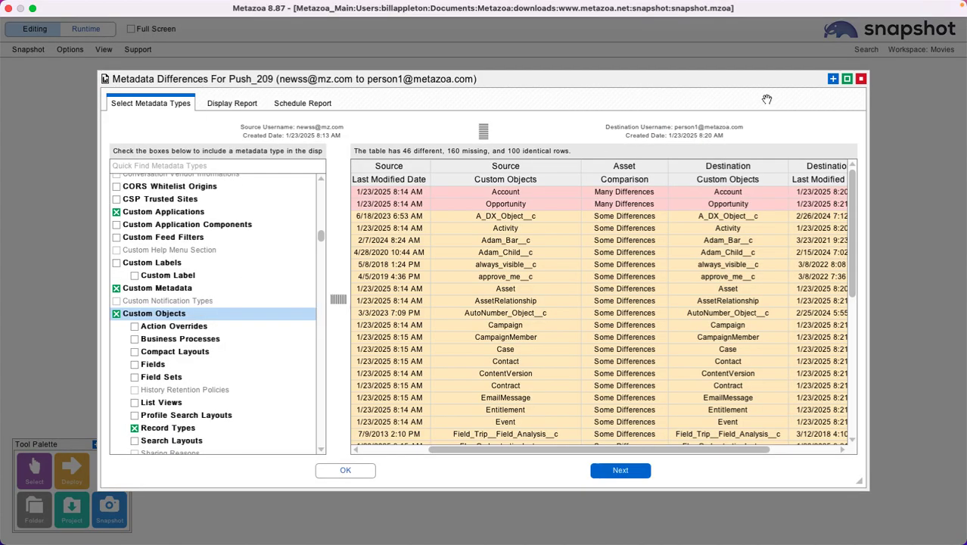
{"action": "left_click", "coordinate": [846, 79]}
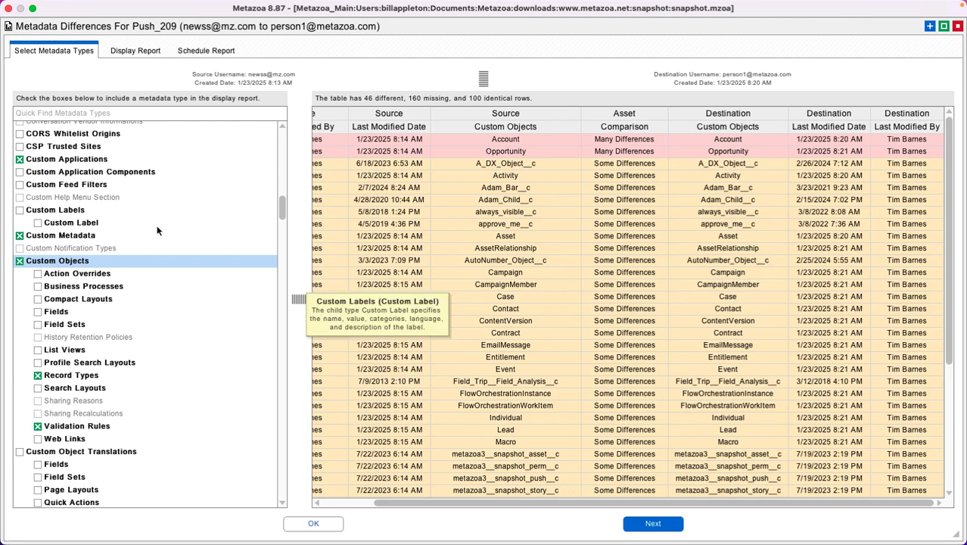
Show the Custom Applications comparison and unhide the assets missing on the source and on the destination.
{"action": "scroll", "coordinate": [160, 232], "scroll_direction": "up", "scroll_amount": 2}
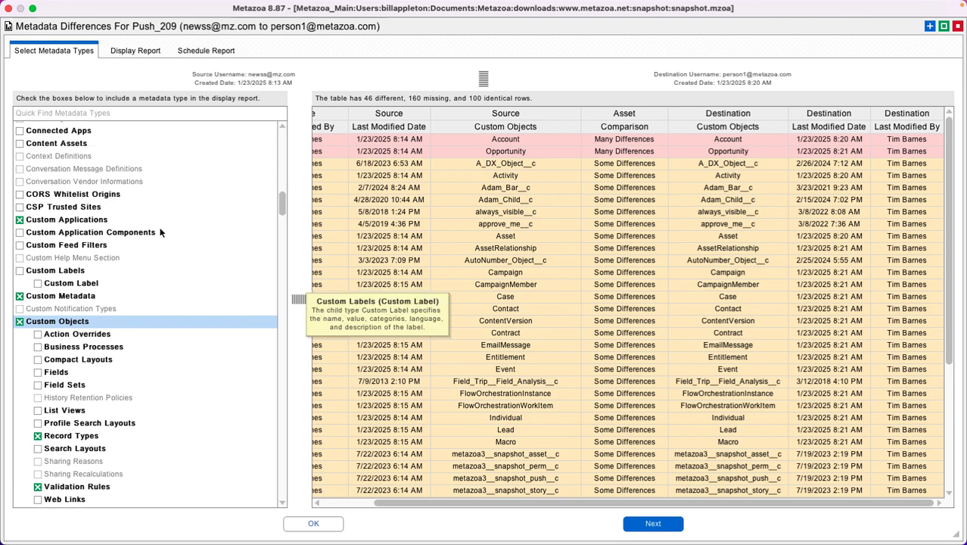
{"action": "left_click", "coordinate": [68, 220]}
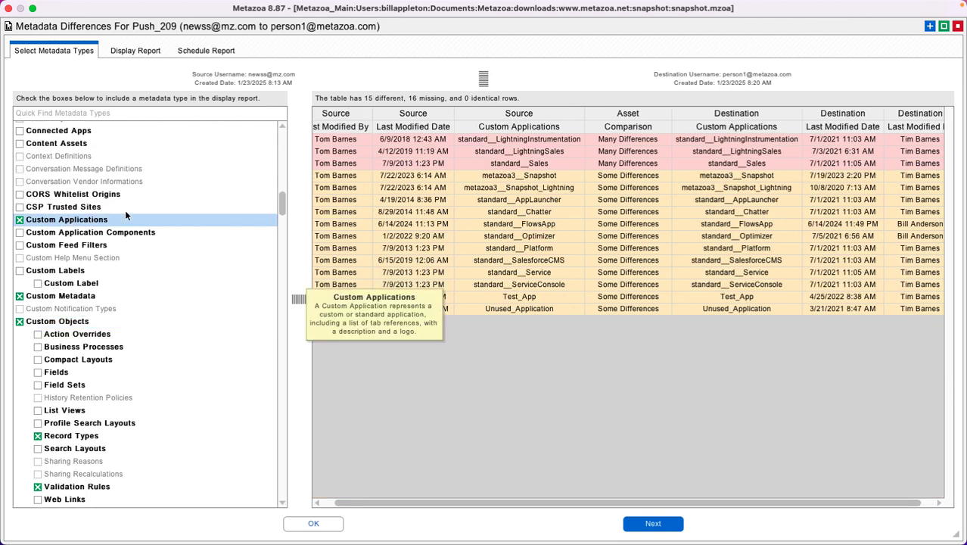
{"action": "right_click", "coordinate": [416, 206]}
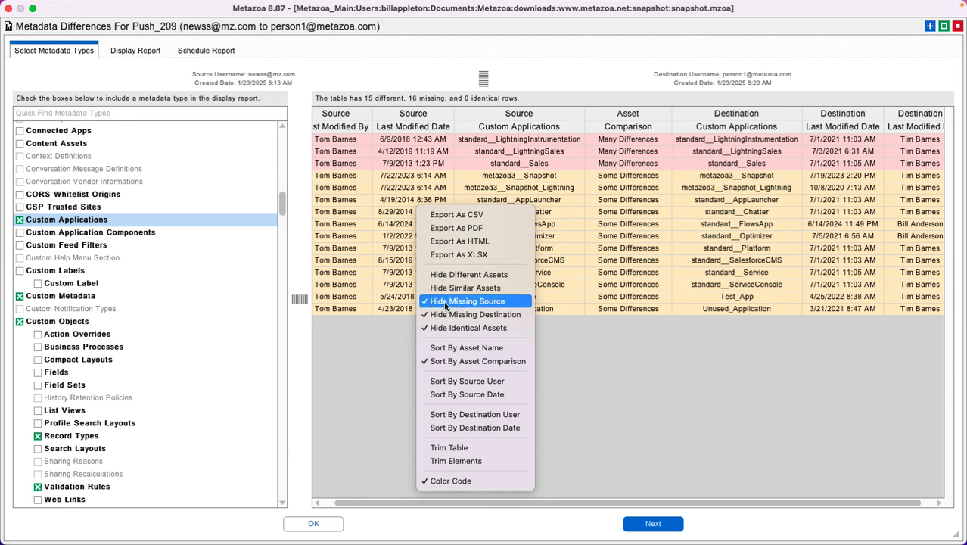
{"action": "left_click", "coordinate": [469, 300]}
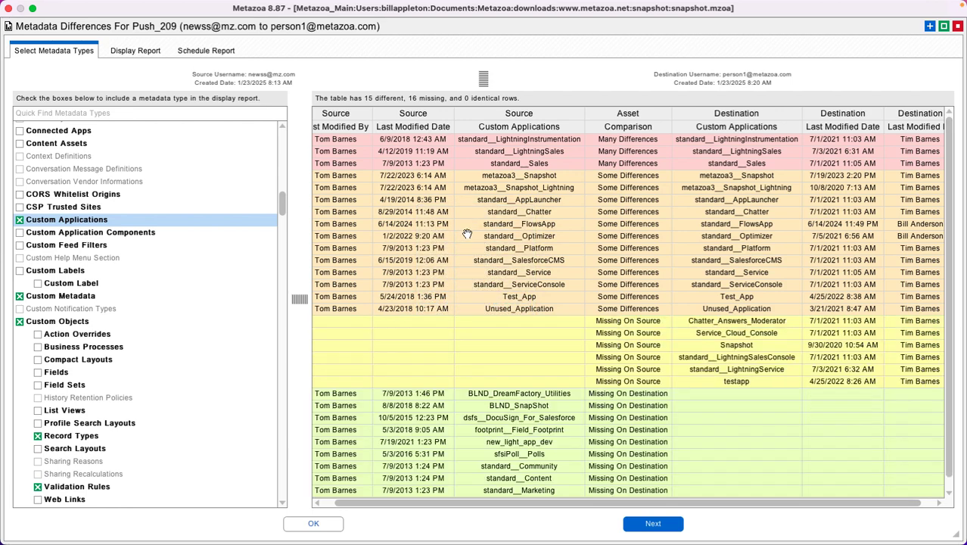
Switch the comparison to Custom Objects, reveal the XML difference viewer and load the Account object into it.
{"action": "left_click", "coordinate": [52, 321]}
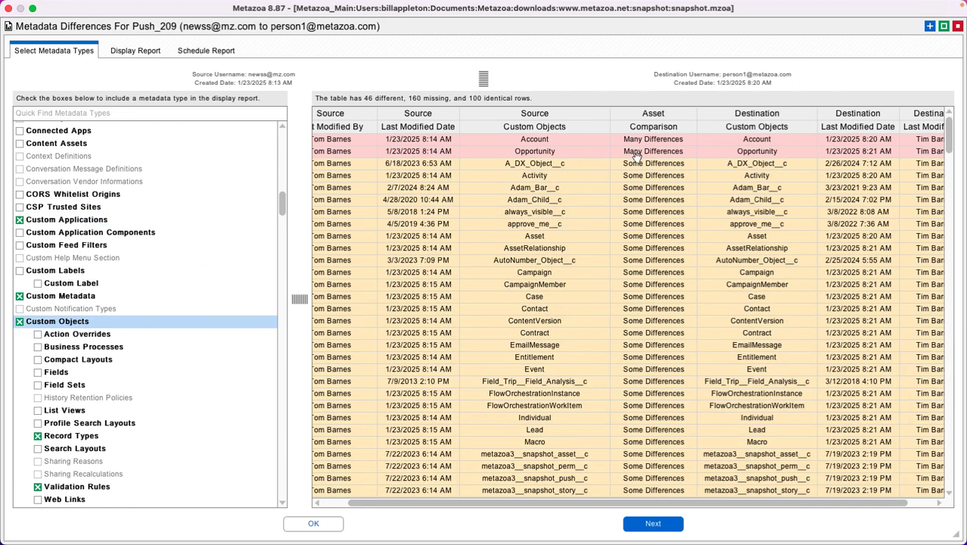
{"action": "scroll", "coordinate": [949, 142], "scroll_direction": "down", "scroll_amount": 1}
{"action": "left_click_drag", "start_coordinate": [949, 143], "coordinate": [596, 77]}
{"action": "left_click", "coordinate": [482, 77]}
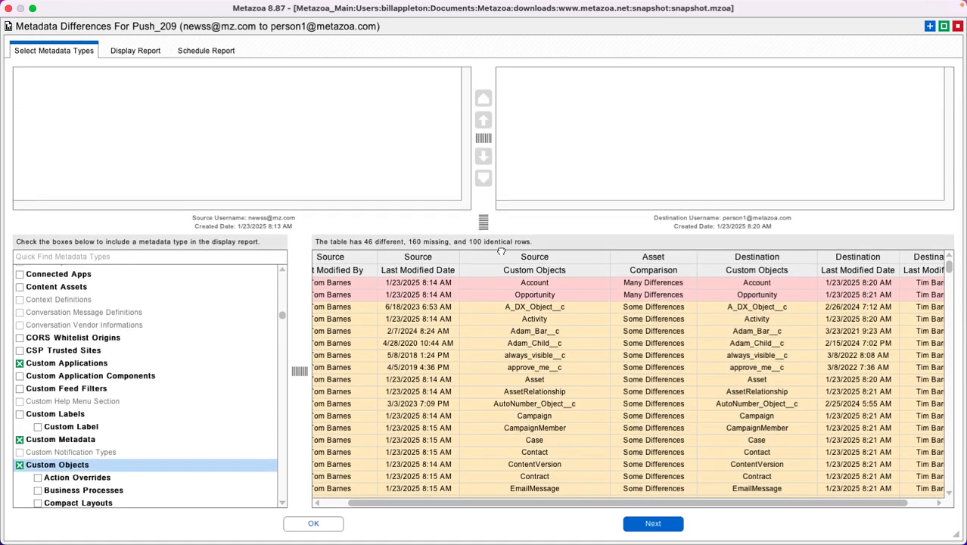
{"action": "left_click", "coordinate": [500, 346]}
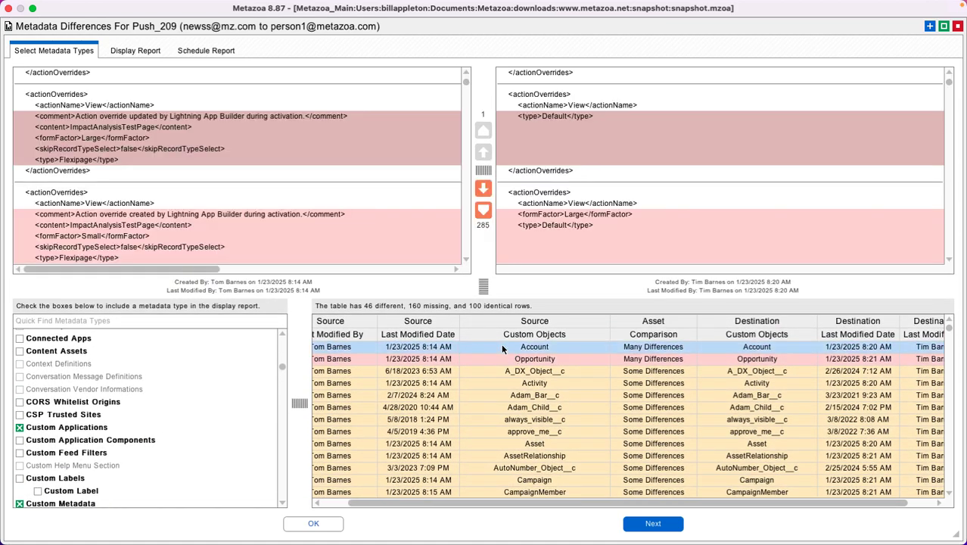
Step forward through the Account XML differences to the A_Long_Number__c field, enlarge the XML viewer and compare both sides.
{"action": "left_click", "coordinate": [483, 189]}
{"action": "left_click", "coordinate": [484, 189]}
{"action": "left_click", "coordinate": [484, 189]}
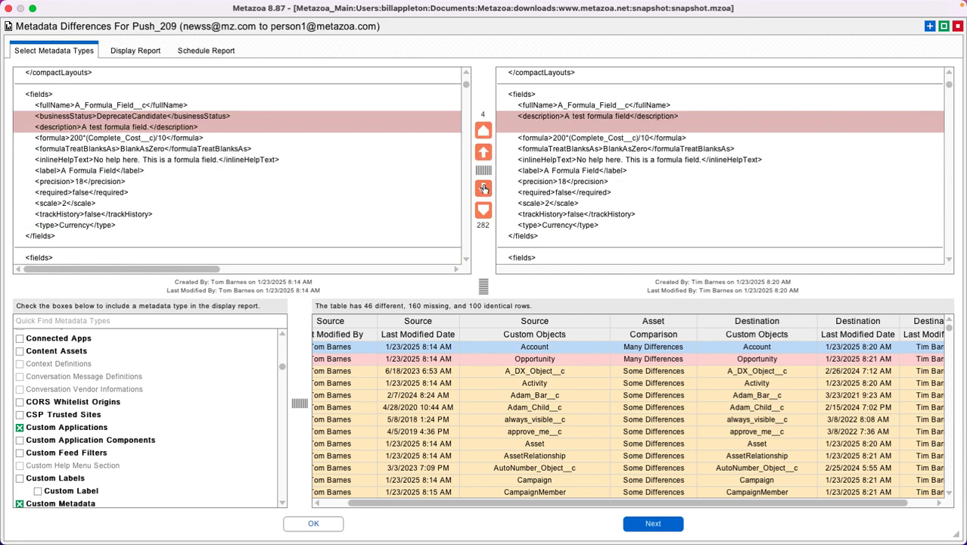
{"action": "left_click", "coordinate": [484, 189]}
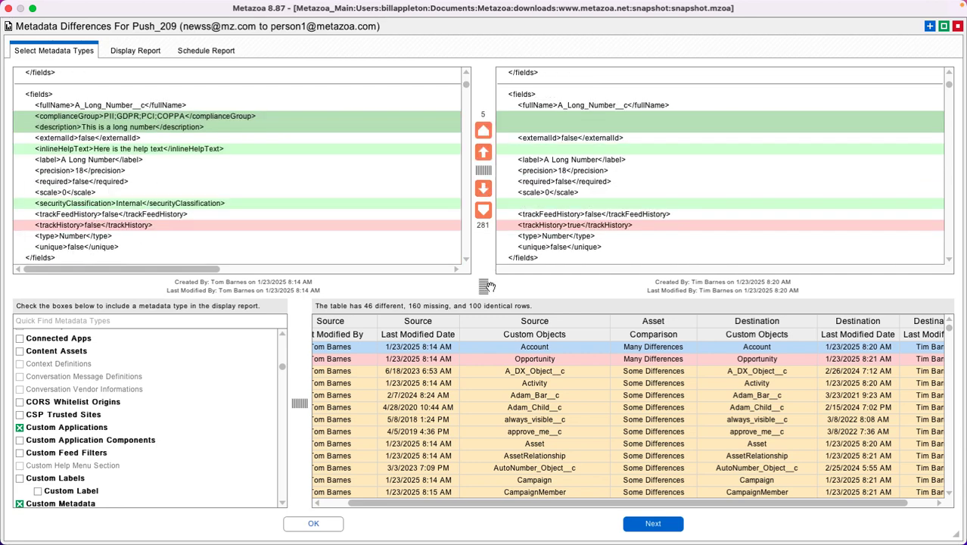
{"action": "left_click_drag", "start_coordinate": [483, 286], "coordinate": [504, 348]}
{"action": "mouse_move", "coordinate": [268, 189]}
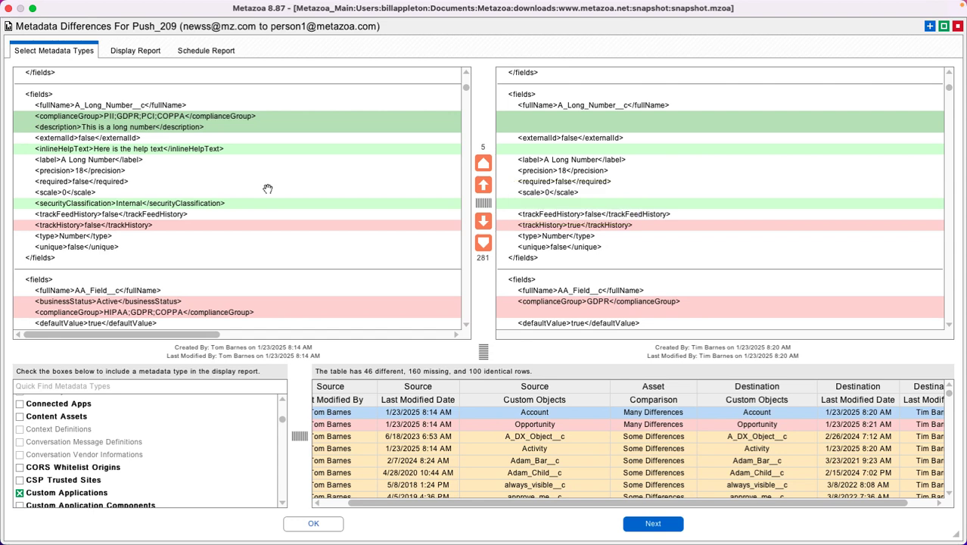
{"action": "mouse_move", "coordinate": [194, 102]}
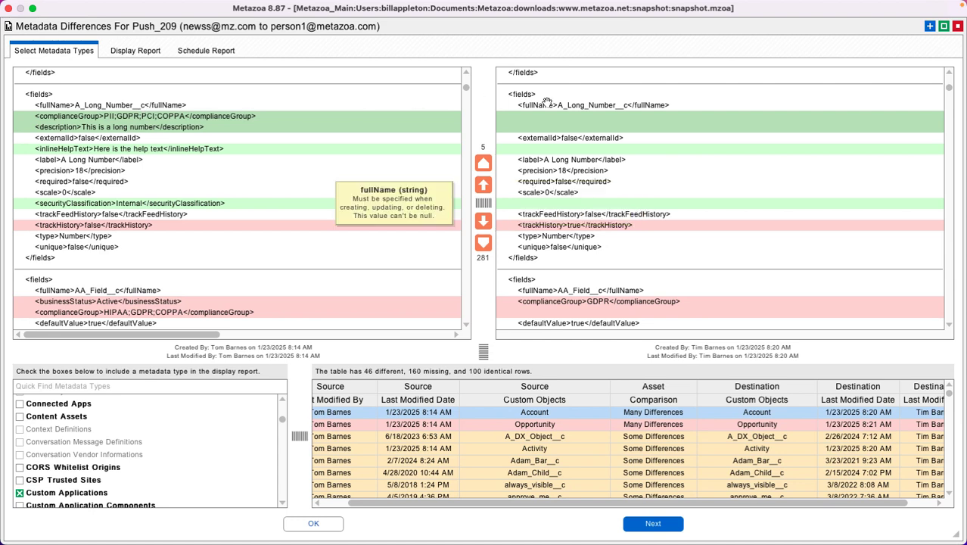
{"action": "mouse_move", "coordinate": [244, 113]}
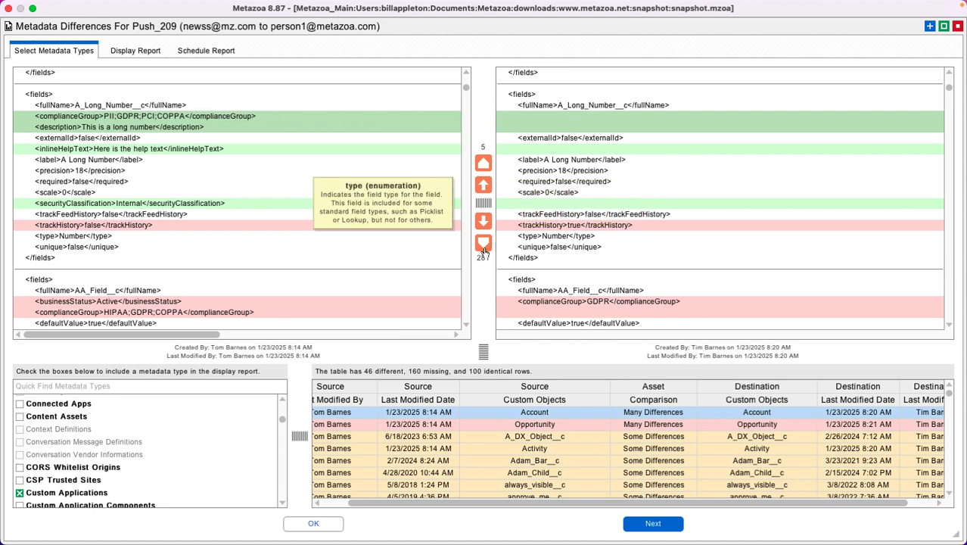
Continue through the Account field differences up to trackHistory in Account_Flag__c and read the XML tag descriptions there.
{"action": "left_click", "coordinate": [483, 221]}
{"action": "left_click", "coordinate": [483, 221]}
{"action": "left_click", "coordinate": [483, 221]}
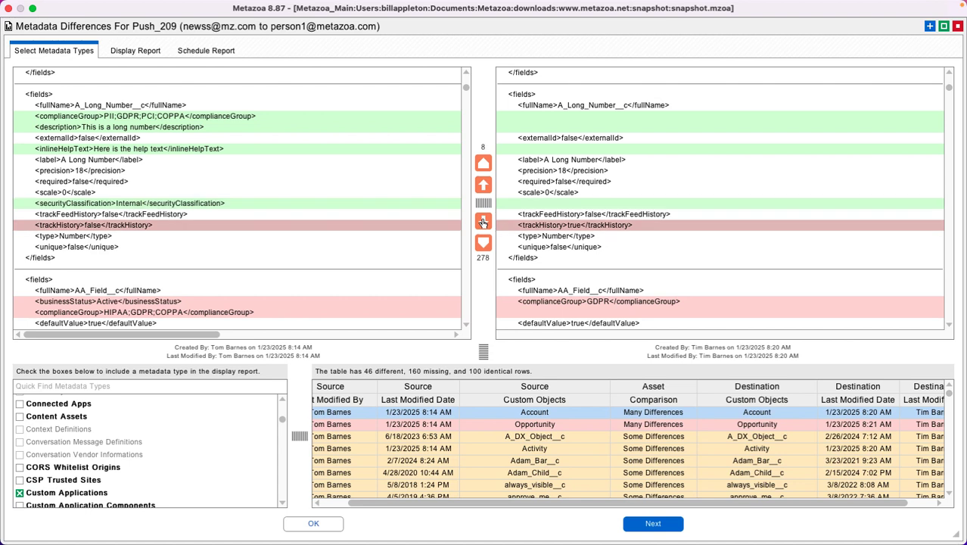
{"action": "left_click", "coordinate": [483, 221]}
{"action": "left_click", "coordinate": [483, 221]}
{"action": "left_click", "coordinate": [482, 221]}
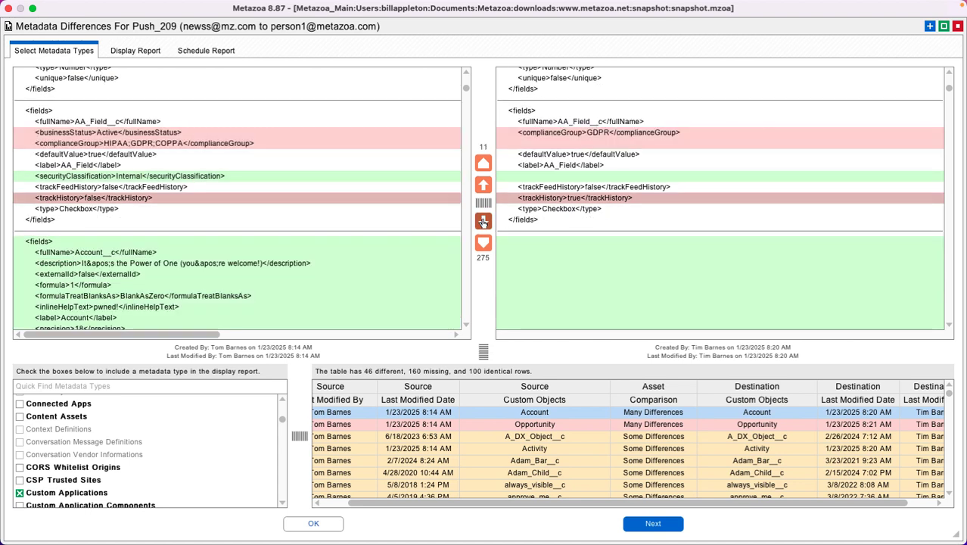
{"action": "left_click", "coordinate": [483, 221]}
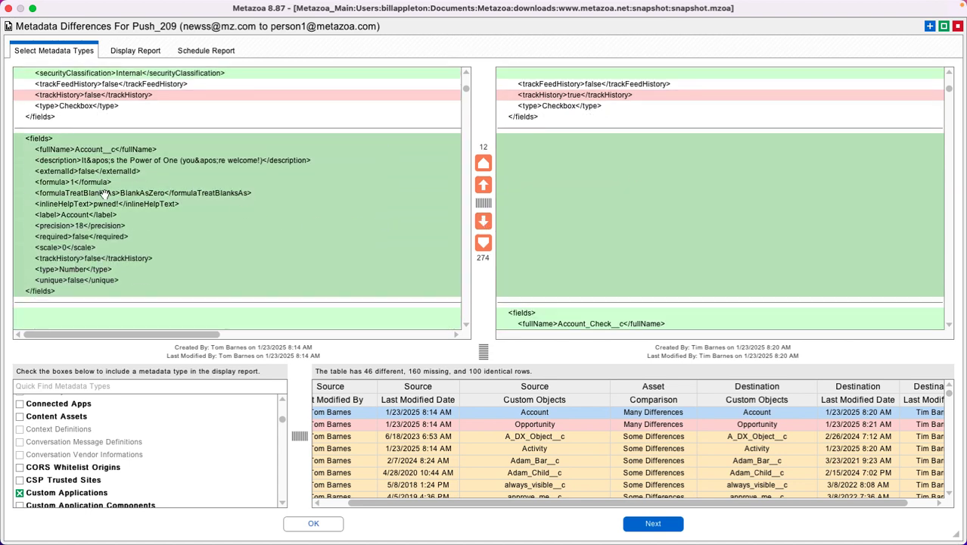
{"action": "left_click", "coordinate": [482, 221]}
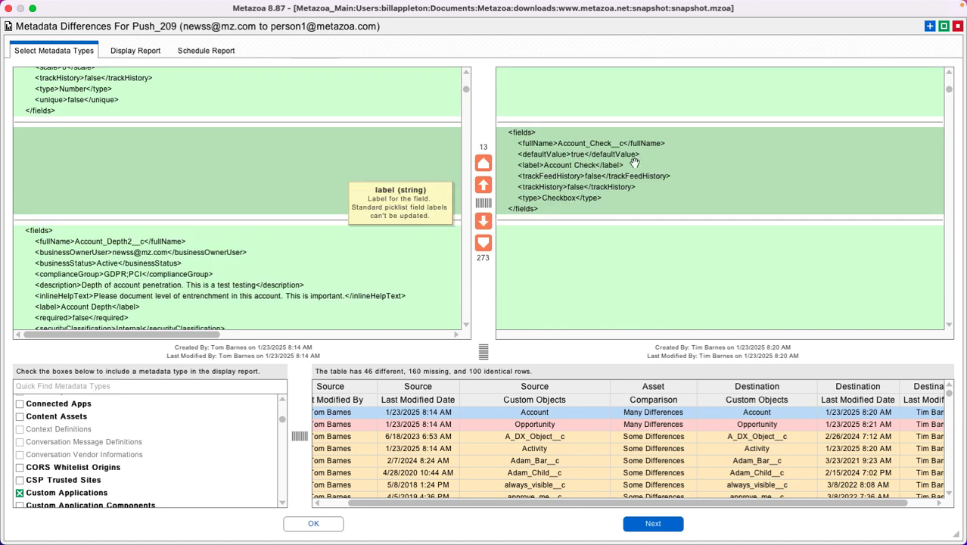
{"action": "left_click", "coordinate": [482, 221]}
{"action": "left_click", "coordinate": [483, 221]}
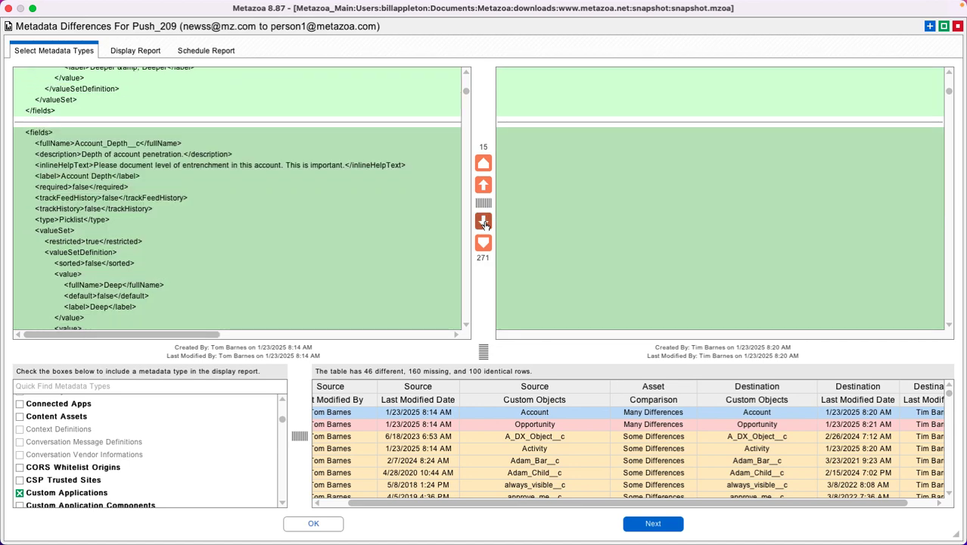
{"action": "left_click", "coordinate": [483, 221]}
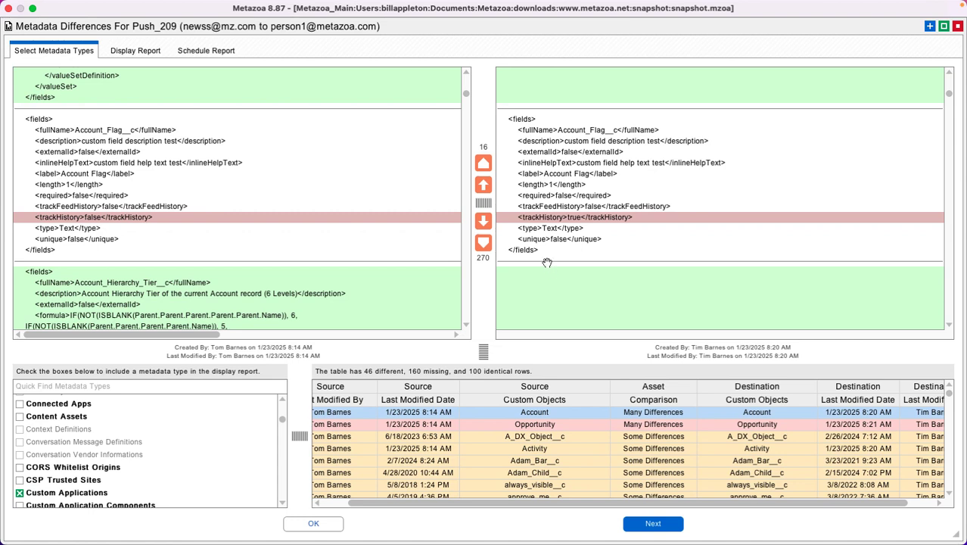
{"action": "mouse_move", "coordinate": [537, 241]}
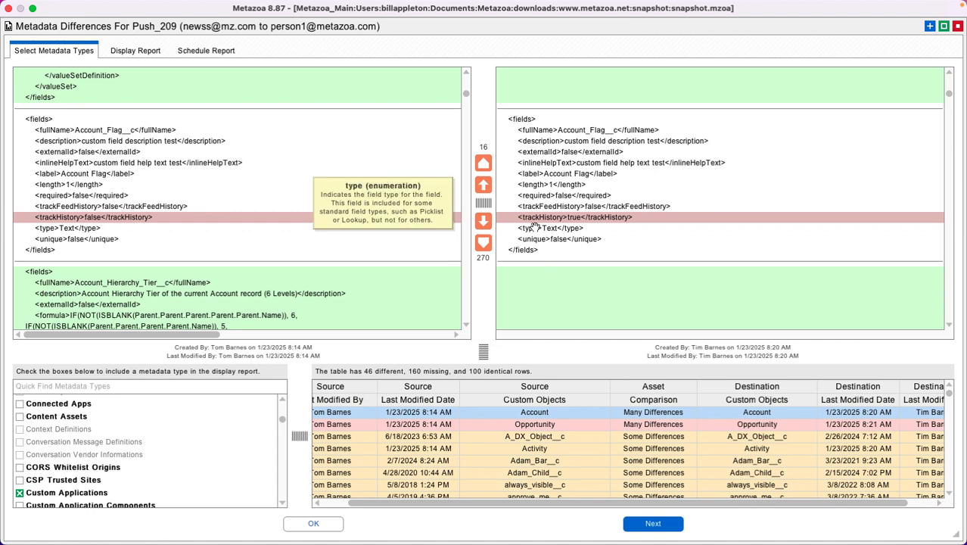
{"action": "mouse_move", "coordinate": [535, 221]}
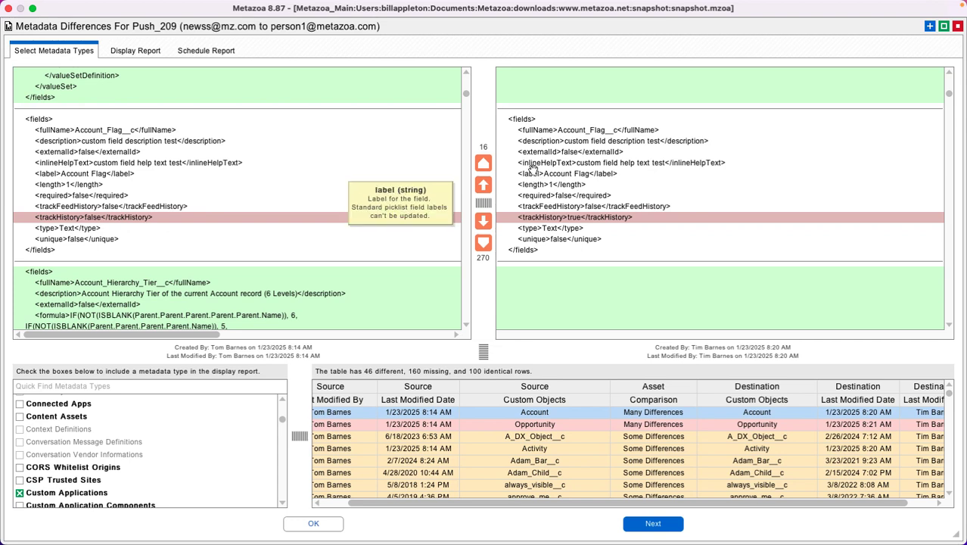
{"action": "mouse_move", "coordinate": [534, 153]}
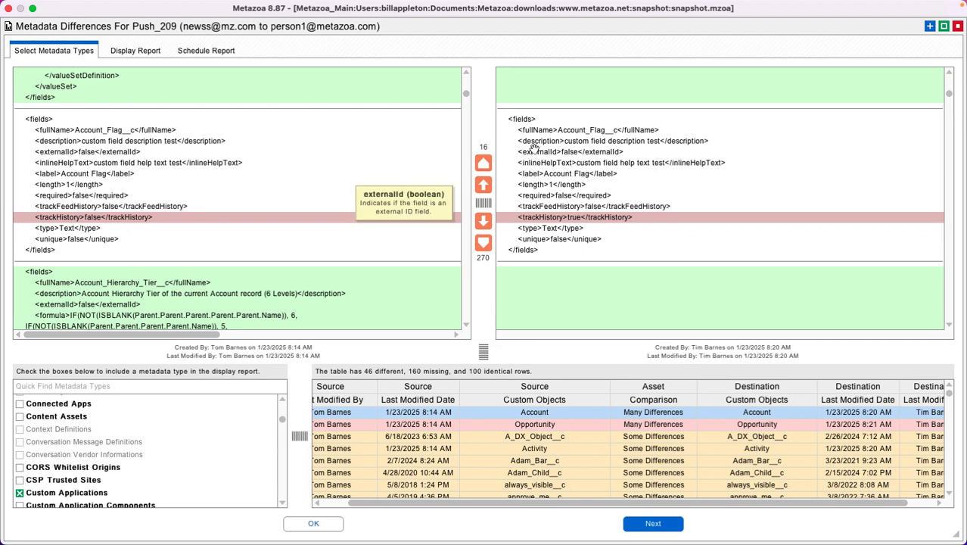
{"action": "mouse_move", "coordinate": [534, 132]}
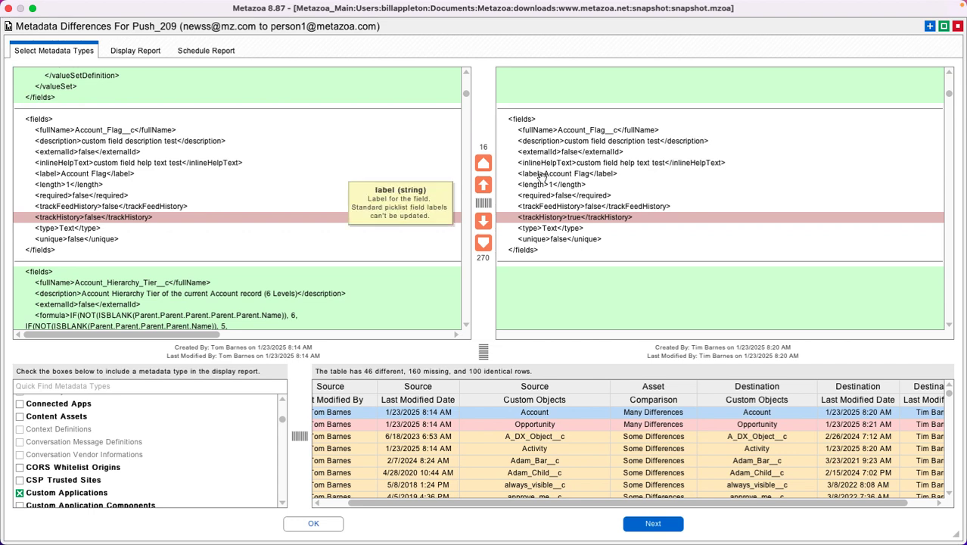
{"action": "mouse_move", "coordinate": [660, 181]}
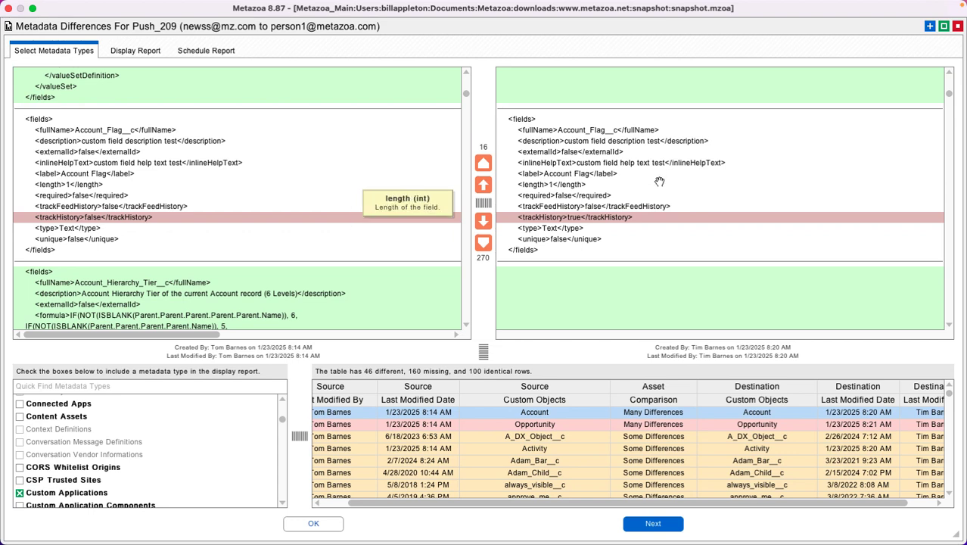
Open Explain Custom Objects for the destination Account XML and choose the Functional Specification prompt.
{"action": "right_click", "coordinate": [659, 182]}
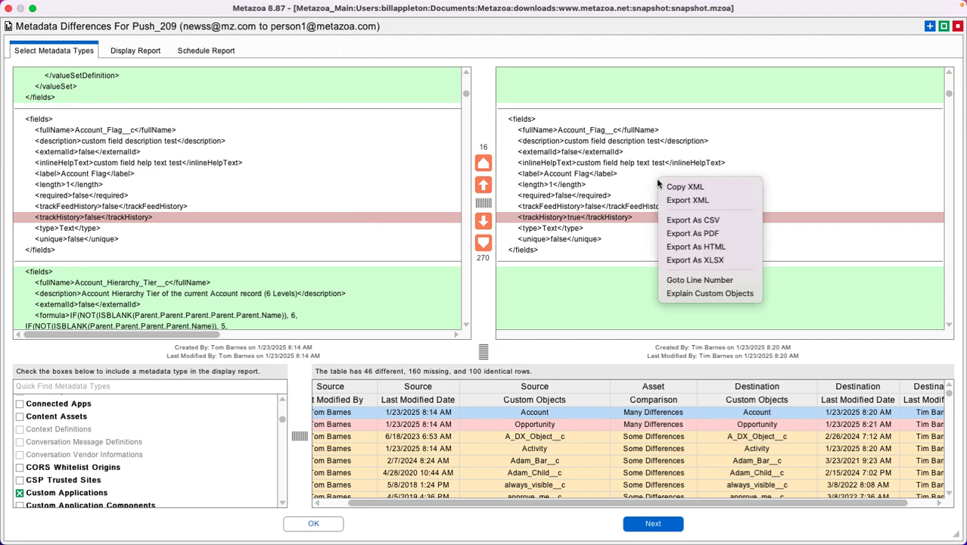
{"action": "left_click", "coordinate": [682, 293]}
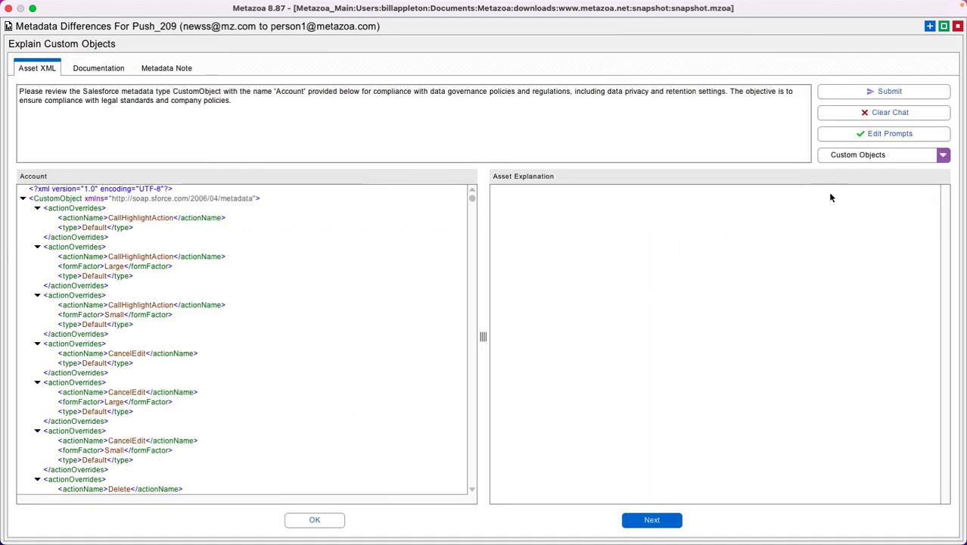
{"action": "left_click", "coordinate": [887, 159]}
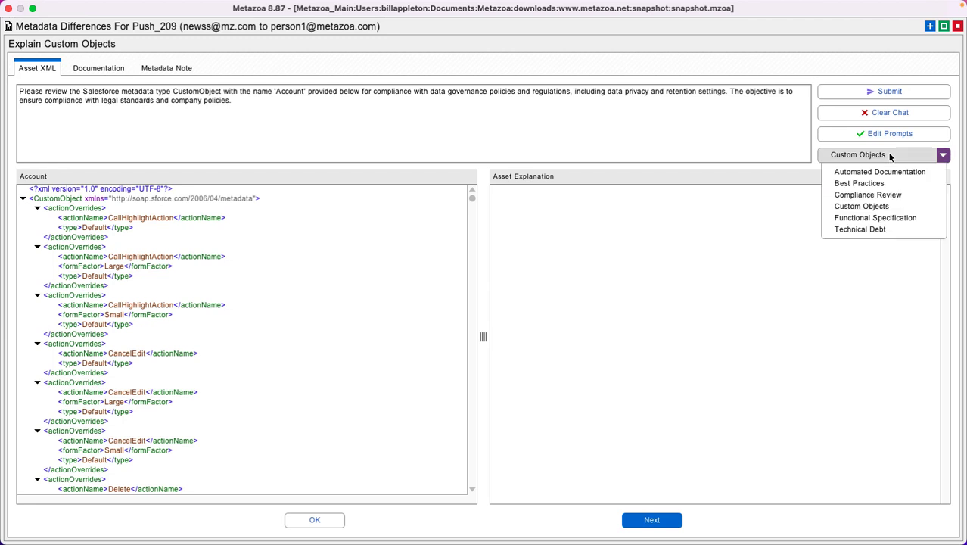
{"action": "left_click", "coordinate": [886, 219]}
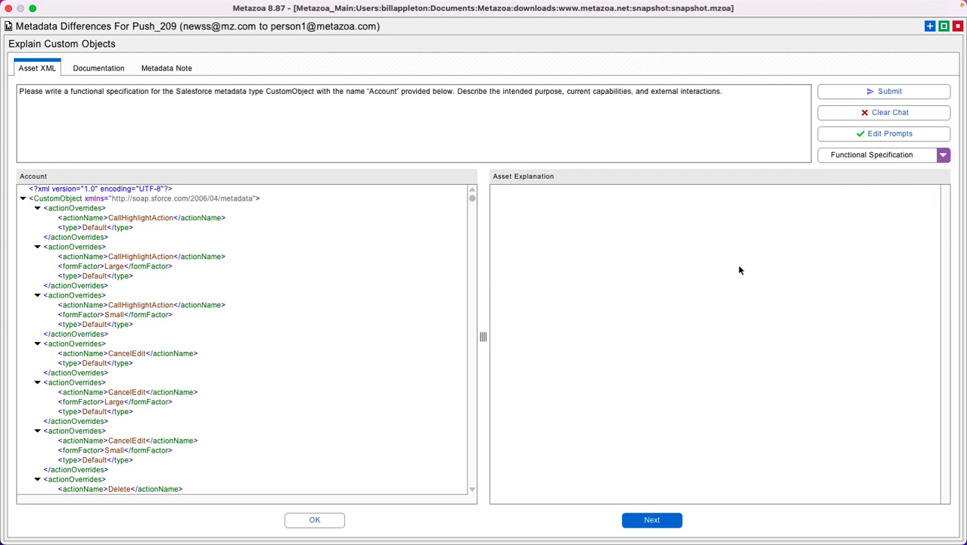
Generate the AI functional specification for the Account object, read it through to the conclusion and close the explanation.
{"action": "left_click", "coordinate": [854, 91]}
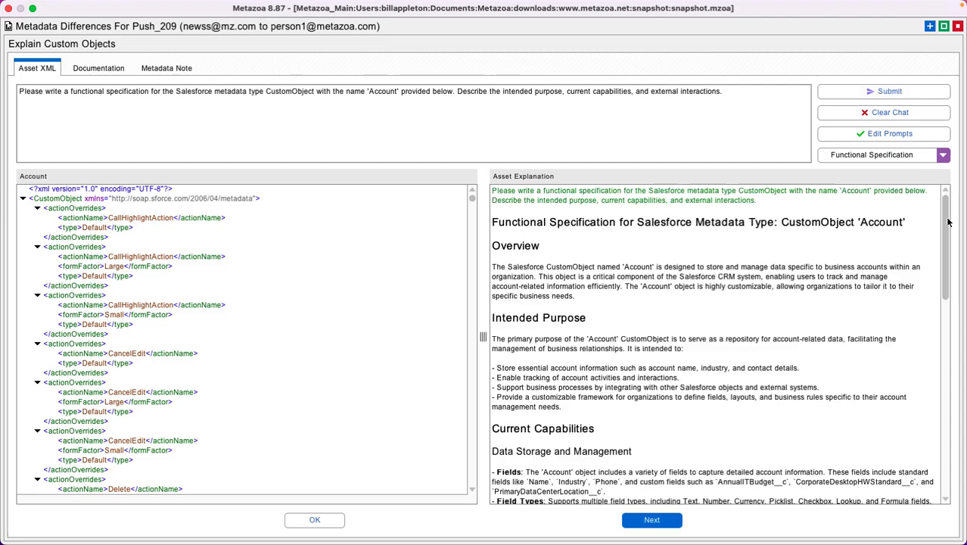
{"action": "left_click_drag", "start_coordinate": [957, 254], "coordinate": [964, 422]}
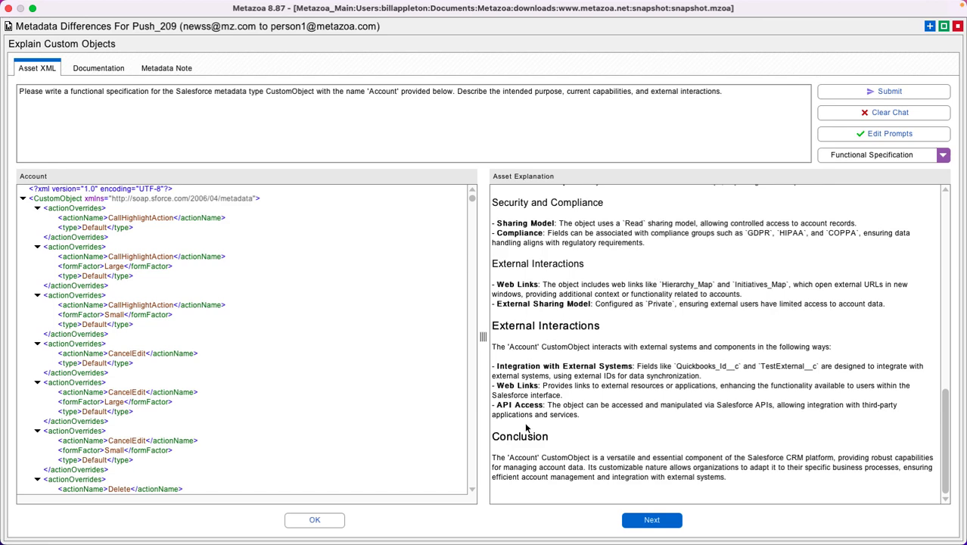
{"action": "left_click", "coordinate": [318, 520]}
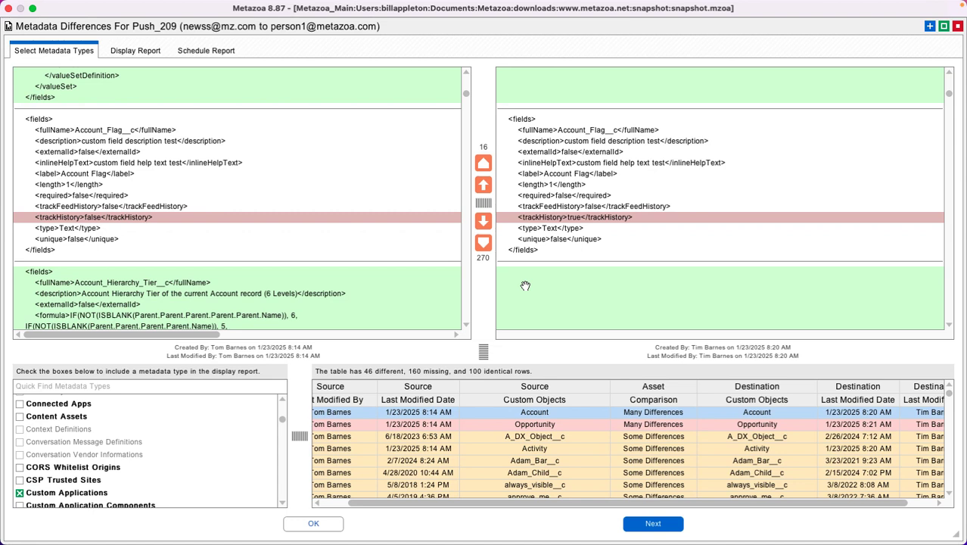
Export the Account XML differences as a PDF, look through the report to its end and close it.
{"action": "right_click", "coordinate": [562, 162]}
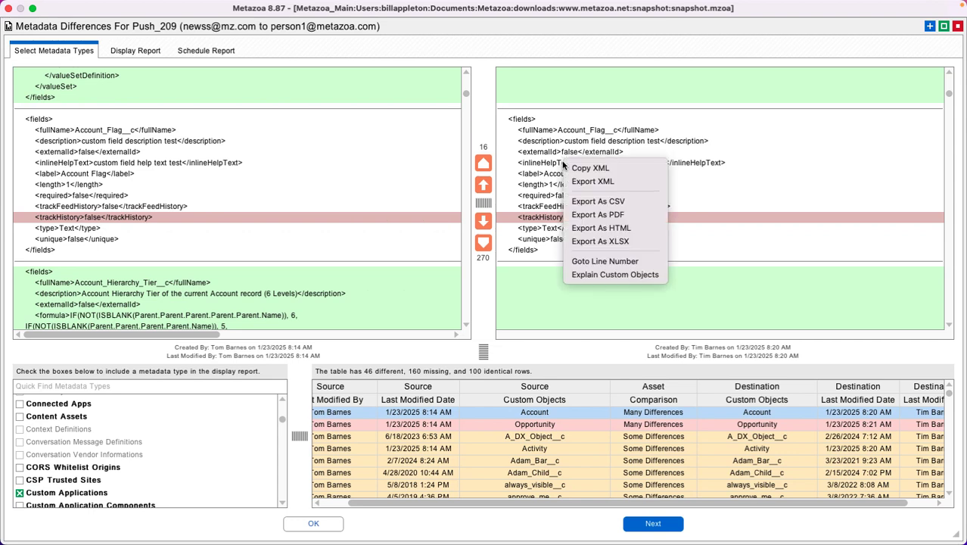
{"action": "left_click", "coordinate": [585, 217]}
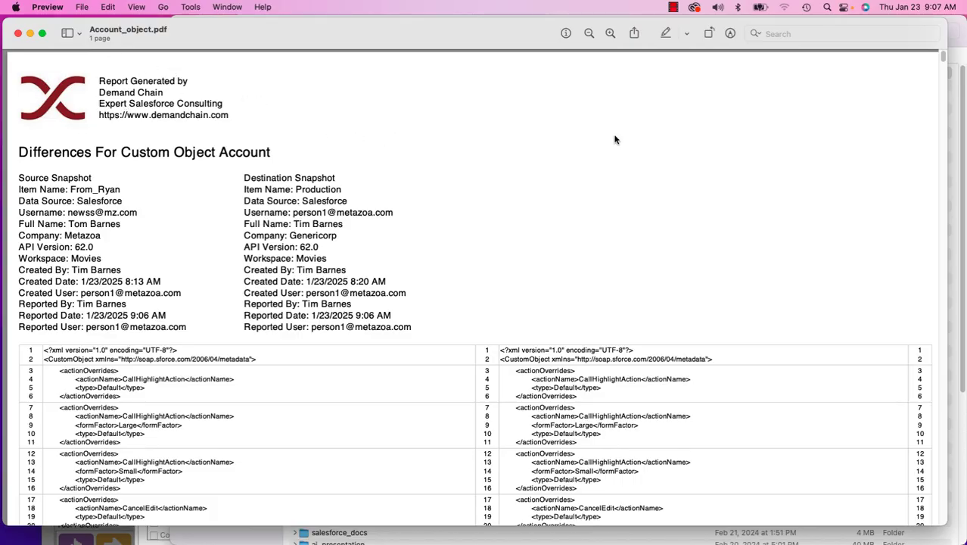
{"action": "left_click_drag", "start_coordinate": [943, 55], "coordinate": [943, 518]}
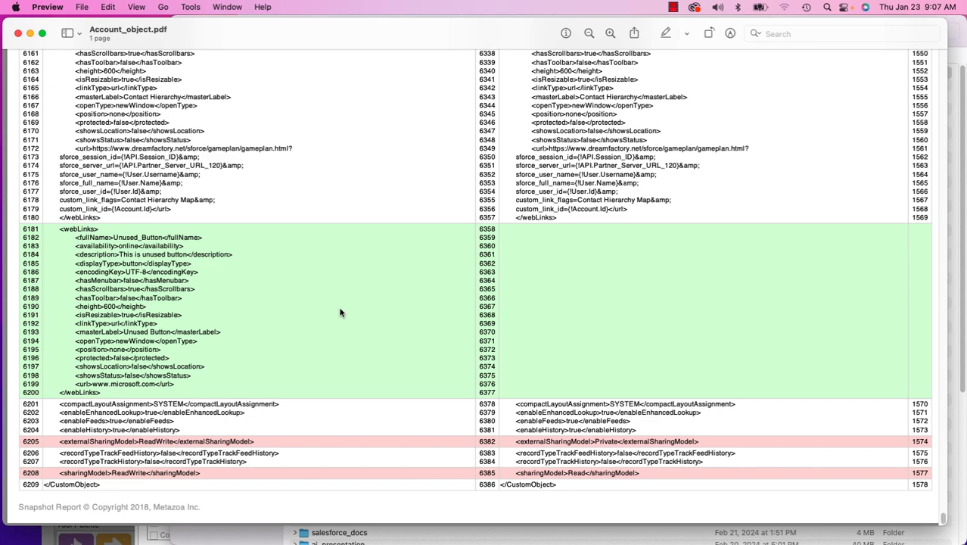
{"action": "scroll", "coordinate": [339, 312], "scroll_direction": "up", "scroll_amount": 10}
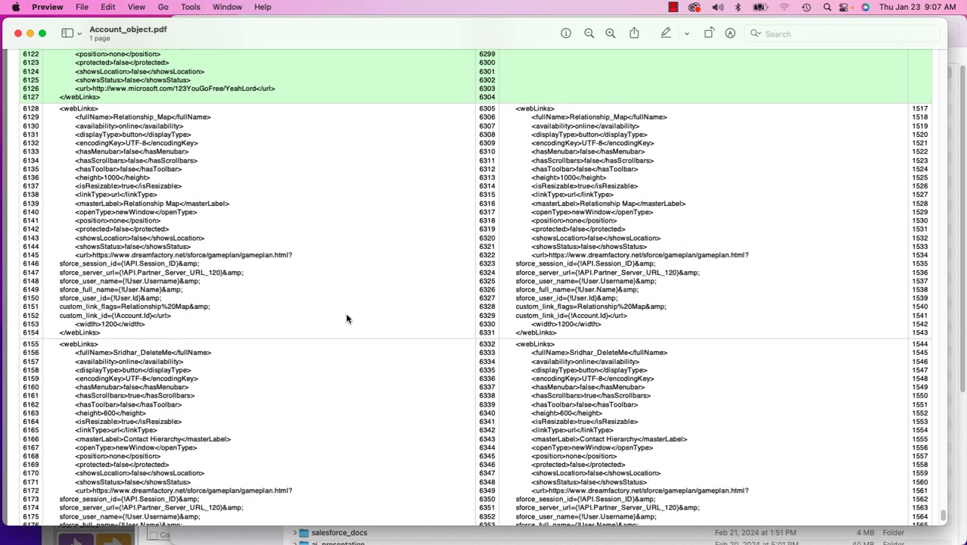
{"action": "left_click", "coordinate": [18, 34]}
{"action": "left_click", "coordinate": [144, 280]}
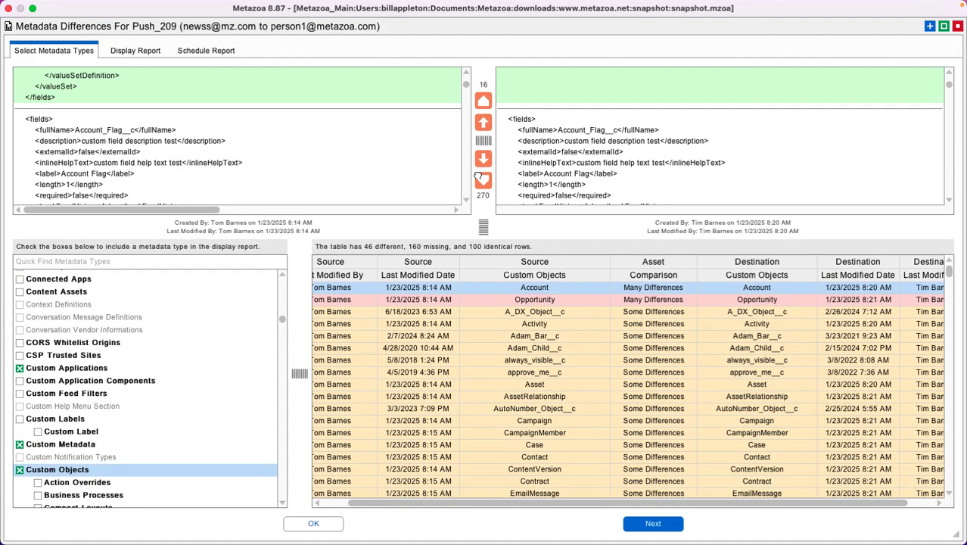
Collapse the XML difference viewer, and include Custom Labels in the report's metadata types and exclude them again.
{"action": "left_click_drag", "start_coordinate": [482, 227], "coordinate": [463, 28]}
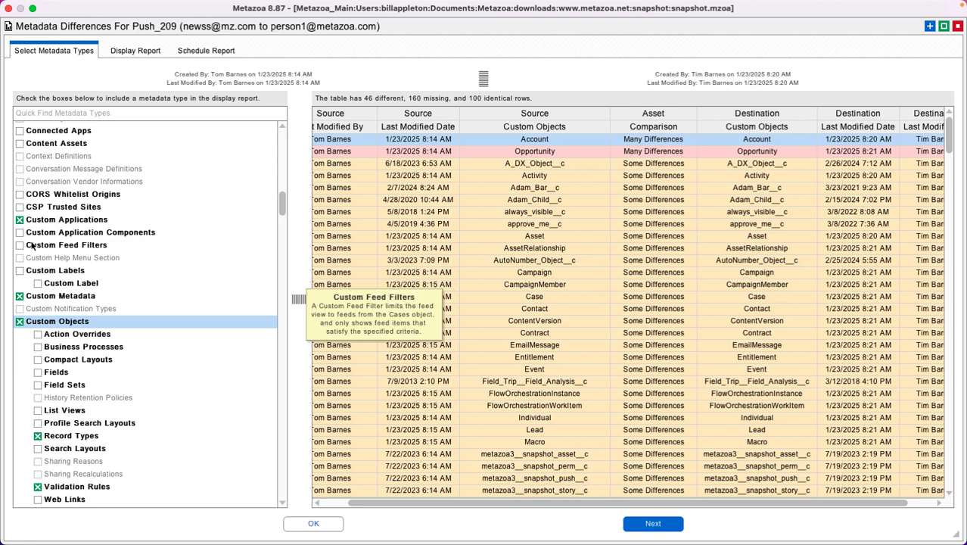
{"action": "left_click", "coordinate": [20, 271]}
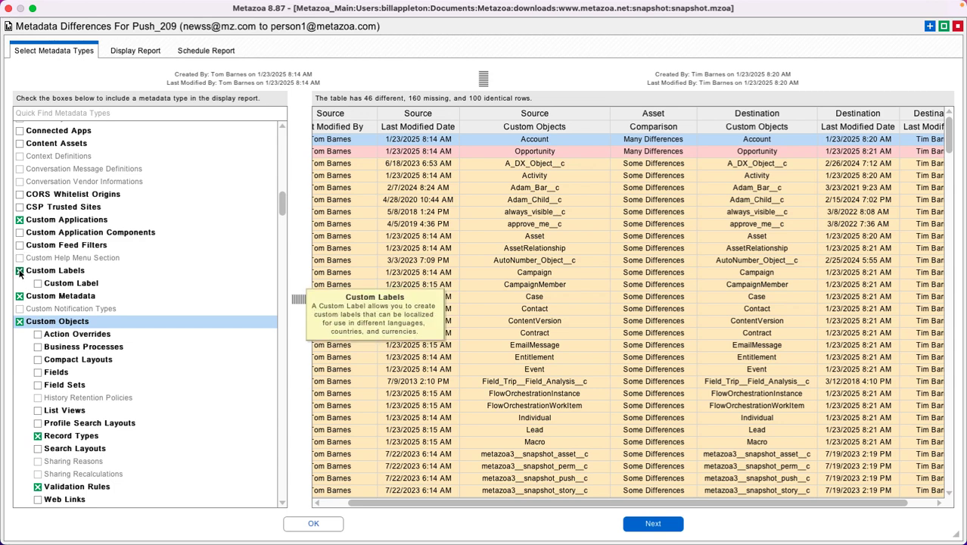
{"action": "left_click", "coordinate": [20, 271]}
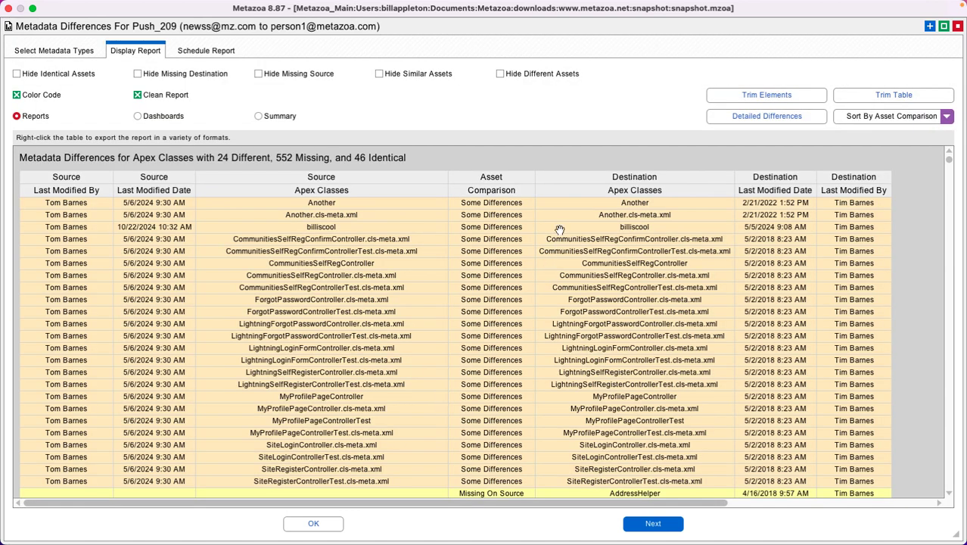
Examine the export formats offered for the Apex Classes differences table in the display report.
{"action": "right_click", "coordinate": [559, 228]}
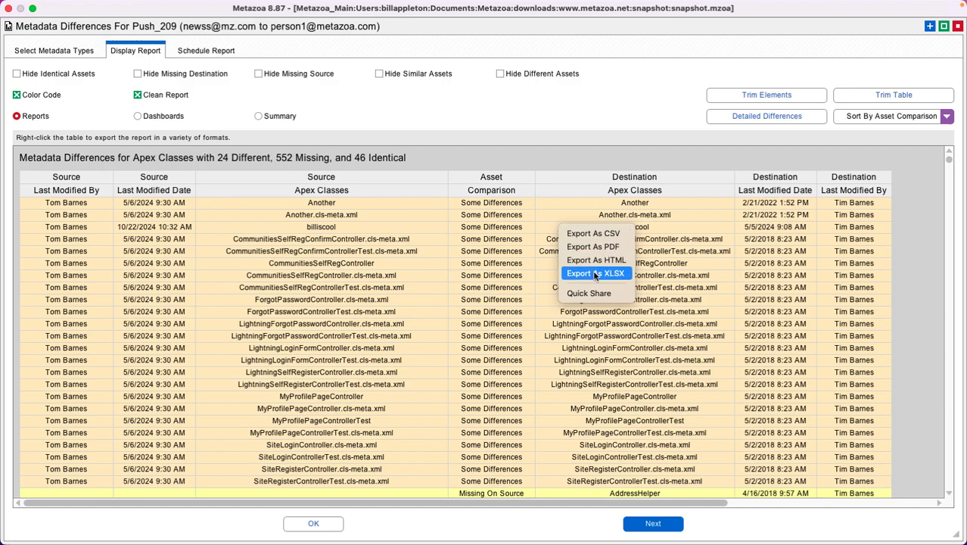
{"action": "left_click", "coordinate": [538, 168]}
{"action": "left_click_drag", "start_coordinate": [950, 161], "coordinate": [945, 134]}
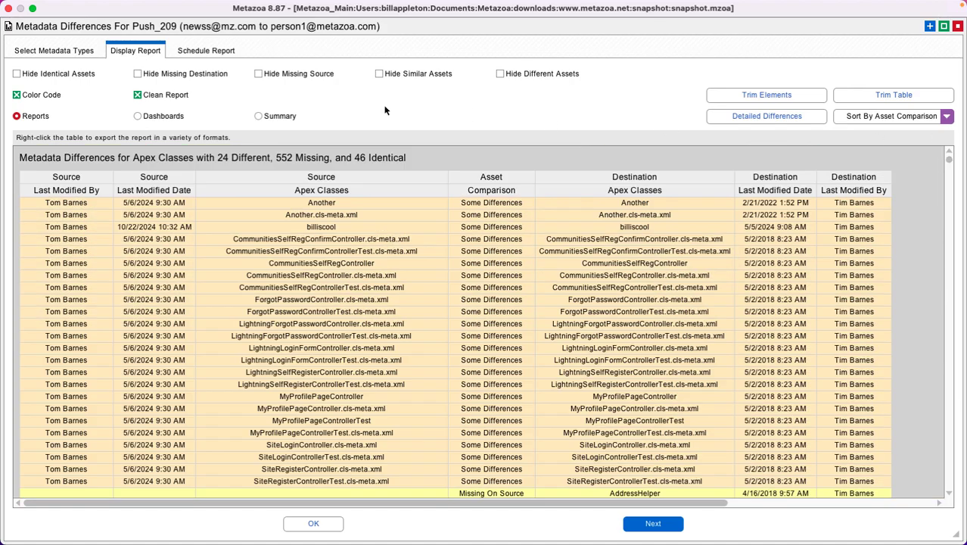
Show the report as Dashboards, sort the bar chart by Number of Assets and pull out the Apex Pages Identical Assets slice.
{"action": "left_click", "coordinate": [164, 117]}
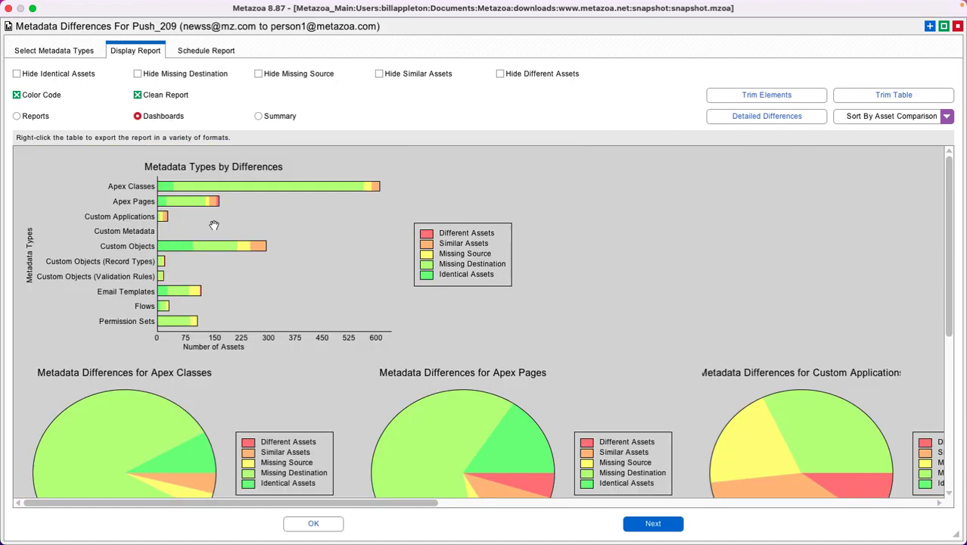
{"action": "left_click", "coordinate": [242, 339]}
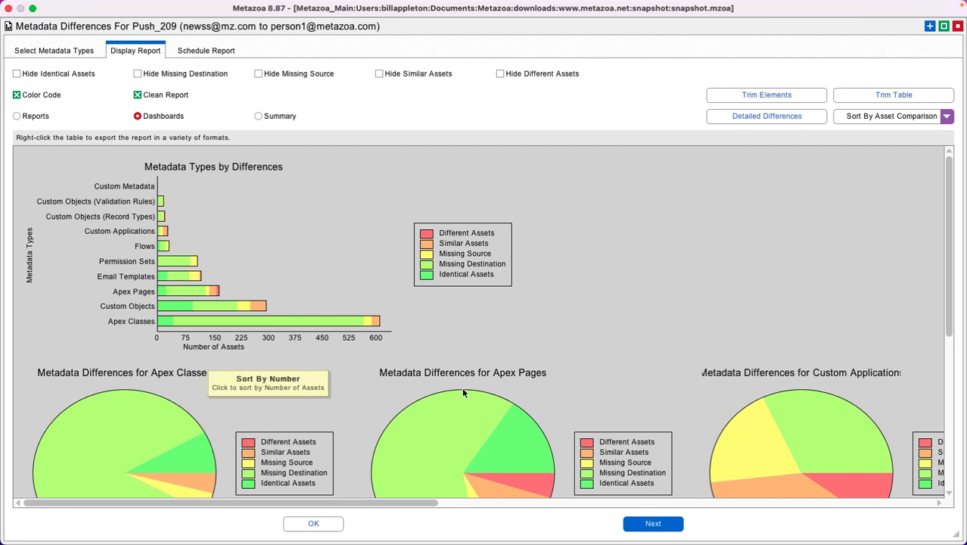
{"action": "left_click", "coordinate": [535, 429]}
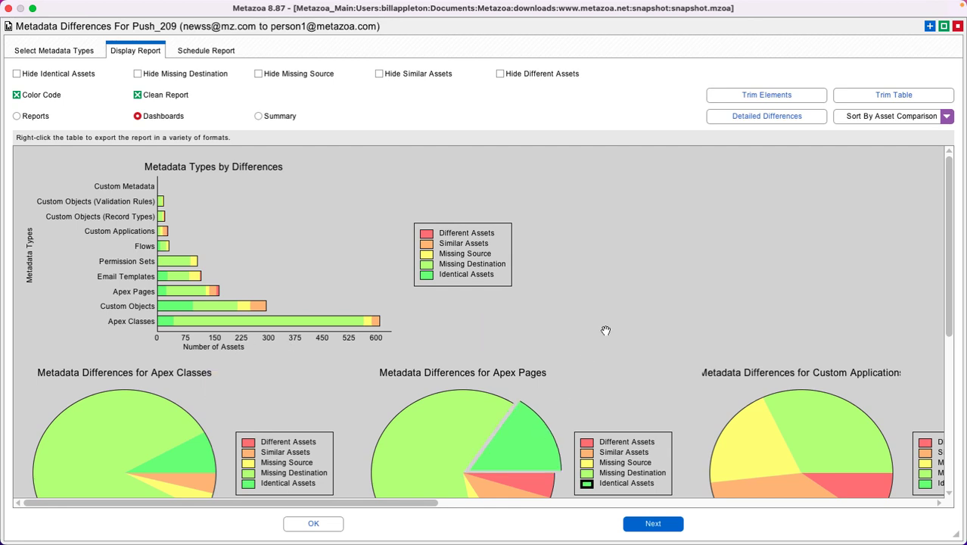
{"action": "right_click", "coordinate": [445, 194]}
{"action": "left_click", "coordinate": [437, 187]}
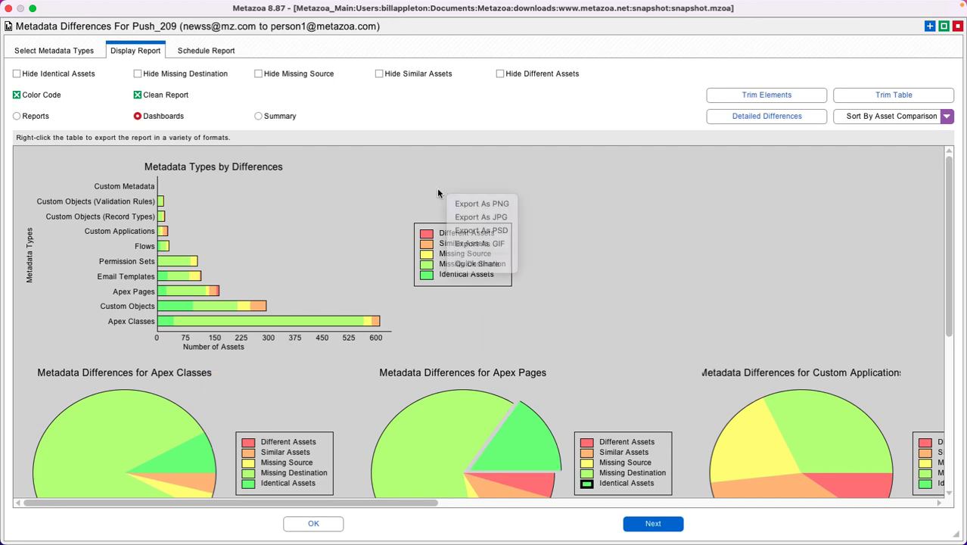
Show the report as a Summary, sort it by Different Assets in descending order and examine the percentage columns.
{"action": "left_click", "coordinate": [283, 119]}
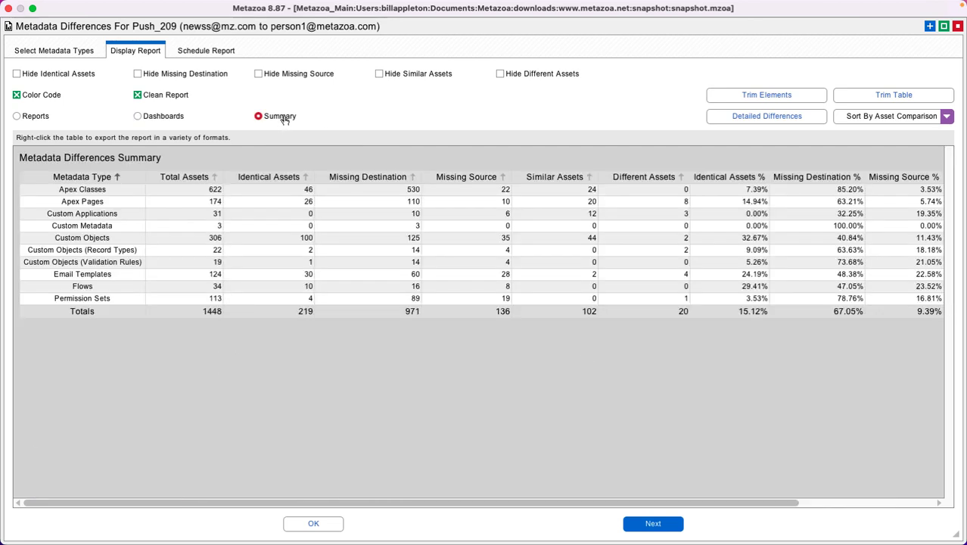
{"action": "left_click", "coordinate": [683, 176]}
{"action": "left_click", "coordinate": [683, 176]}
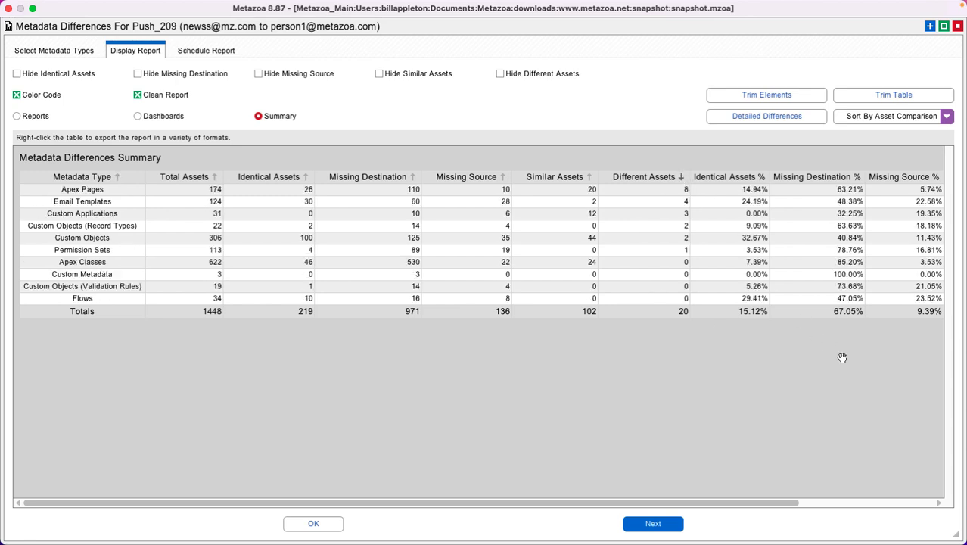
{"action": "left_click", "coordinate": [844, 502]}
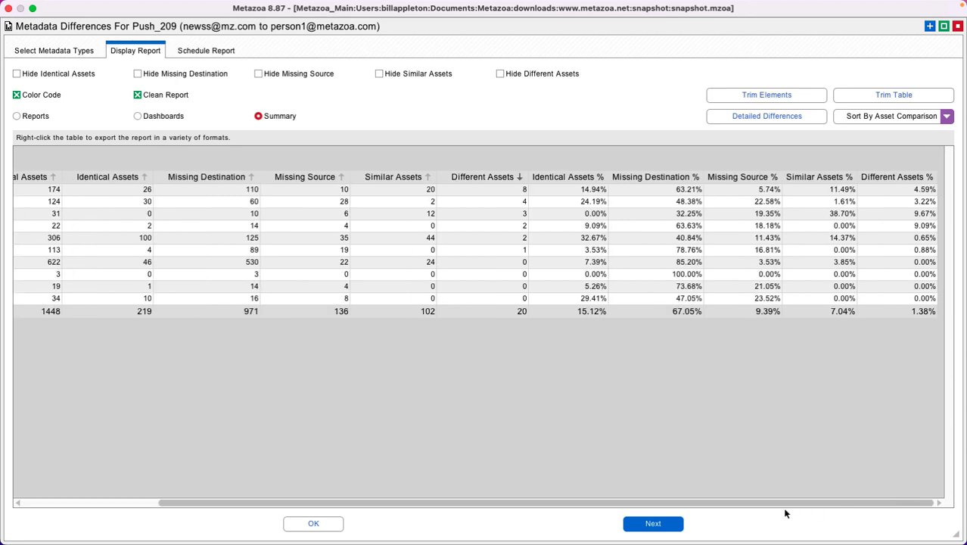
{"action": "left_click_drag", "start_coordinate": [773, 505], "coordinate": [301, 526]}
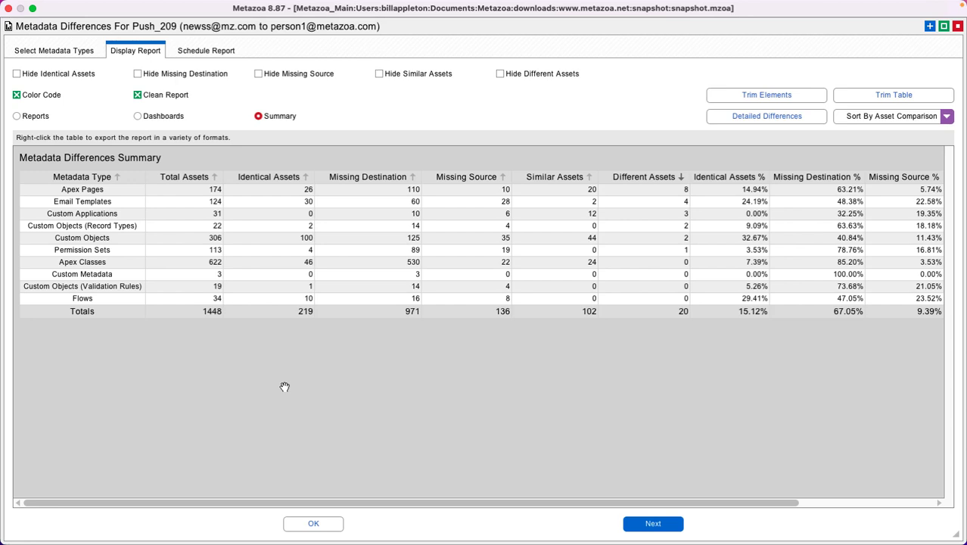
Return to the Dashboards and hide identical, missing destination, missing source and similar assets in the charts.
{"action": "left_click", "coordinate": [138, 116]}
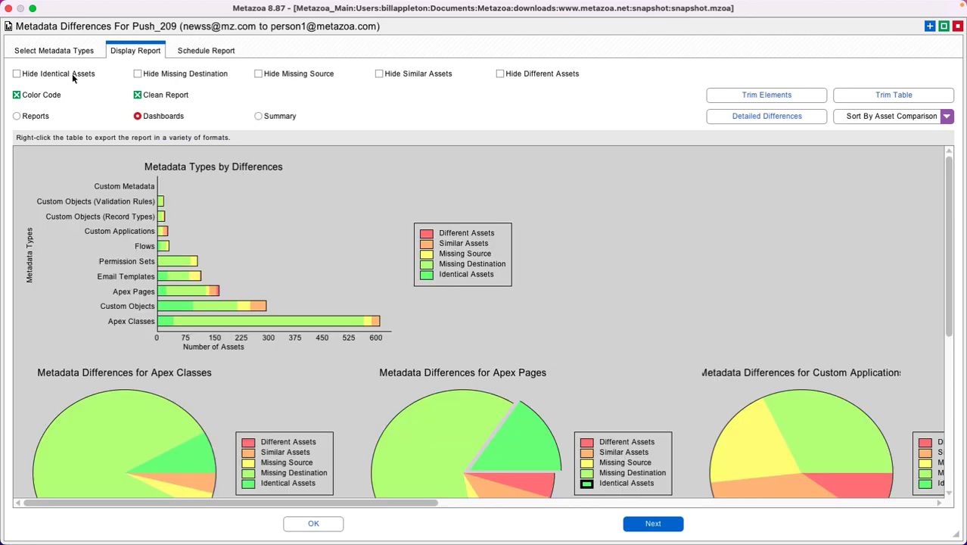
{"action": "left_click", "coordinate": [17, 74]}
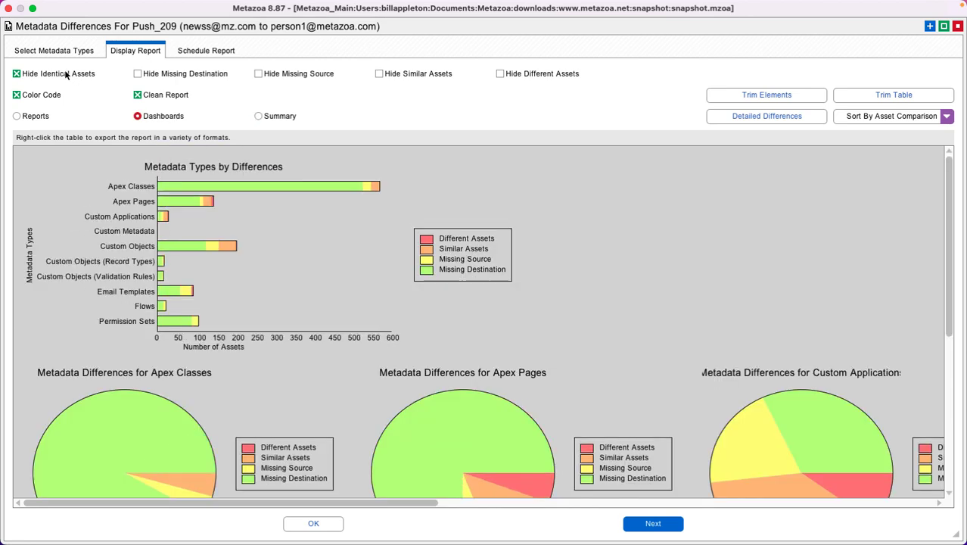
{"action": "left_click", "coordinate": [179, 74]}
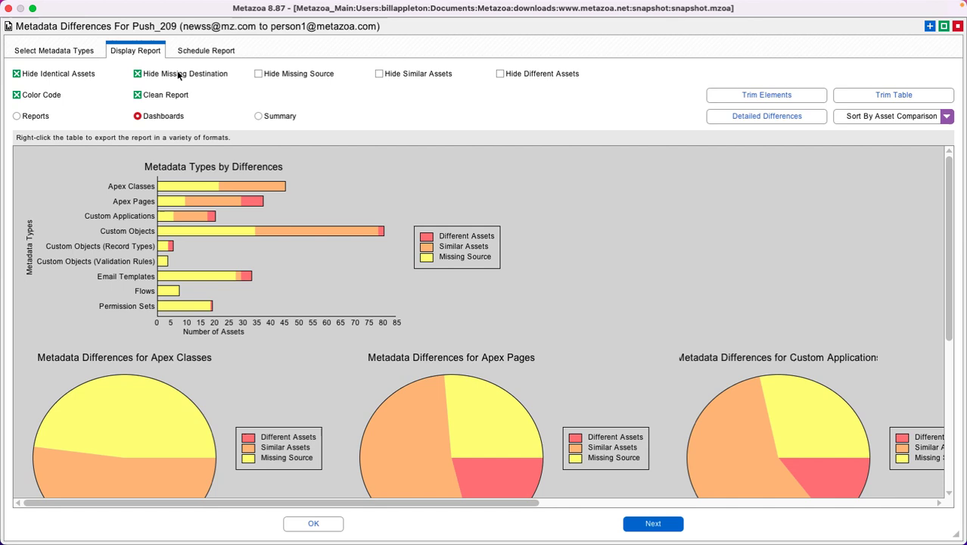
{"action": "left_click", "coordinate": [293, 75]}
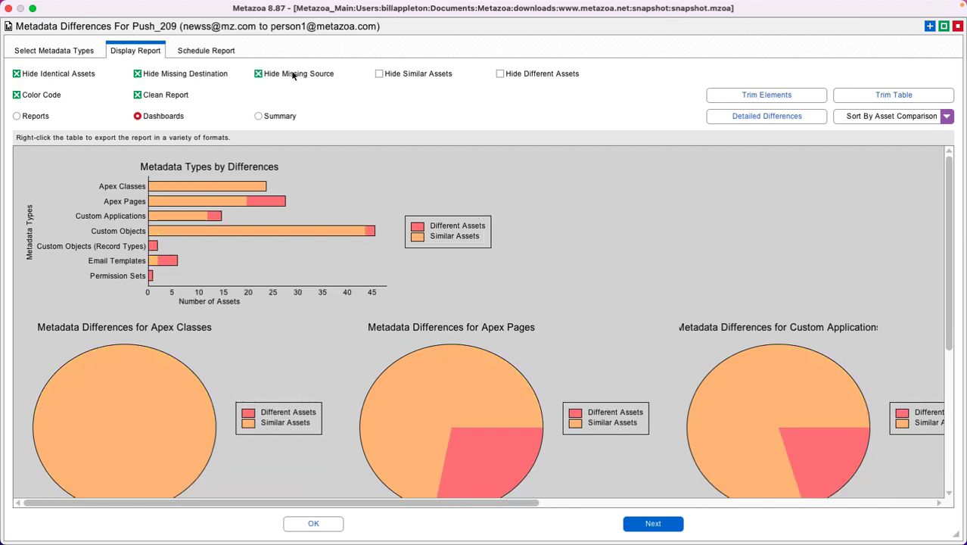
{"action": "left_click", "coordinate": [421, 75]}
Clear all the asset hiding filters and switch the display back to Reports.
{"action": "left_click", "coordinate": [421, 74]}
{"action": "left_click", "coordinate": [281, 74]}
{"action": "left_click", "coordinate": [179, 75]}
{"action": "left_click", "coordinate": [58, 75]}
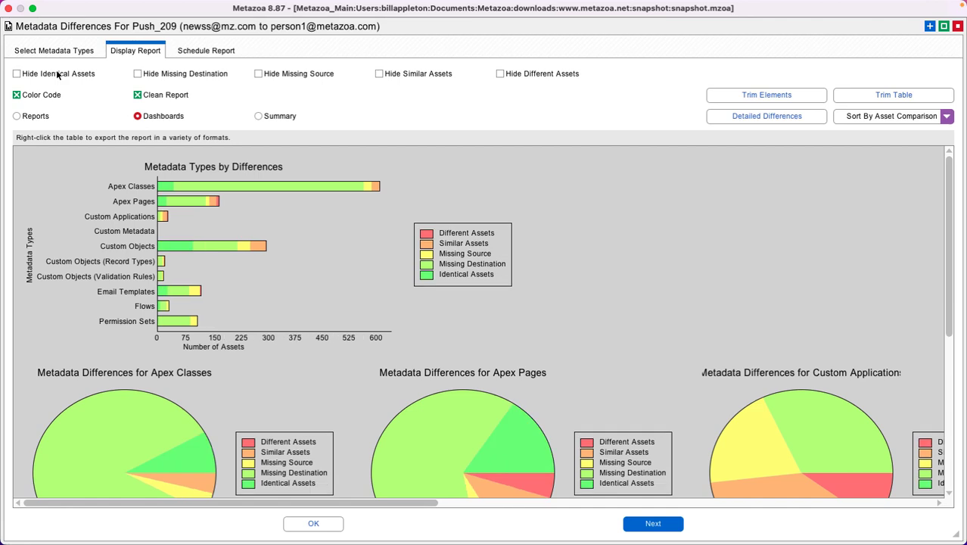
{"action": "left_click", "coordinate": [34, 117]}
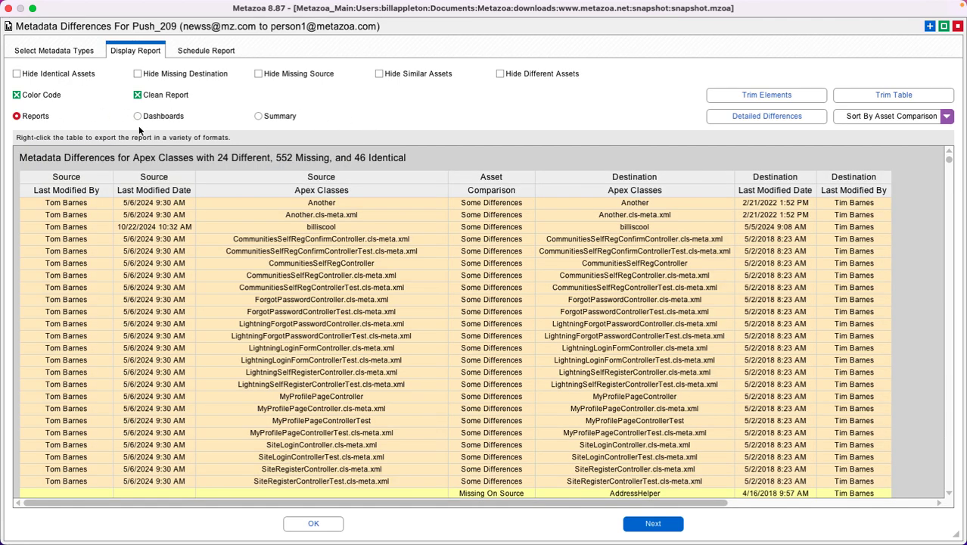
Try limiting the visible Custom Objects to Account_Custom_Settings__c through AgentWork in Trim Table, and cancel the selection.
{"action": "left_click", "coordinate": [872, 96]}
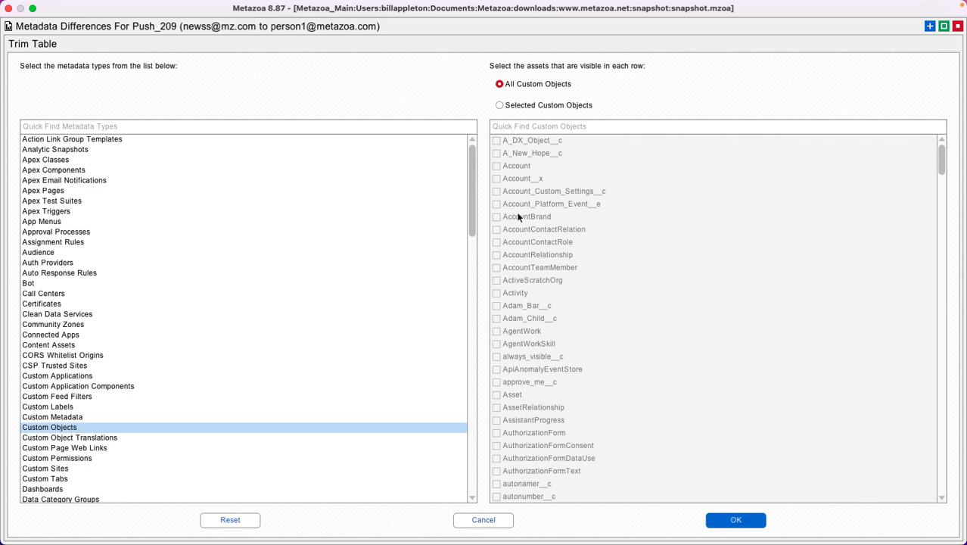
{"action": "left_click", "coordinate": [539, 193]}
{"action": "left_click", "coordinate": [539, 192]}
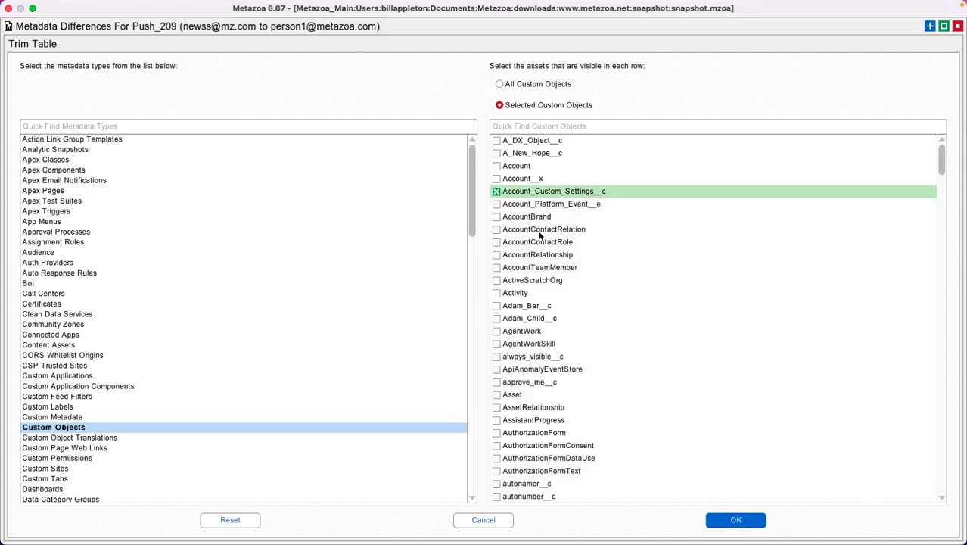
{"action": "left_click", "coordinate": [542, 333], "text": "shift"}
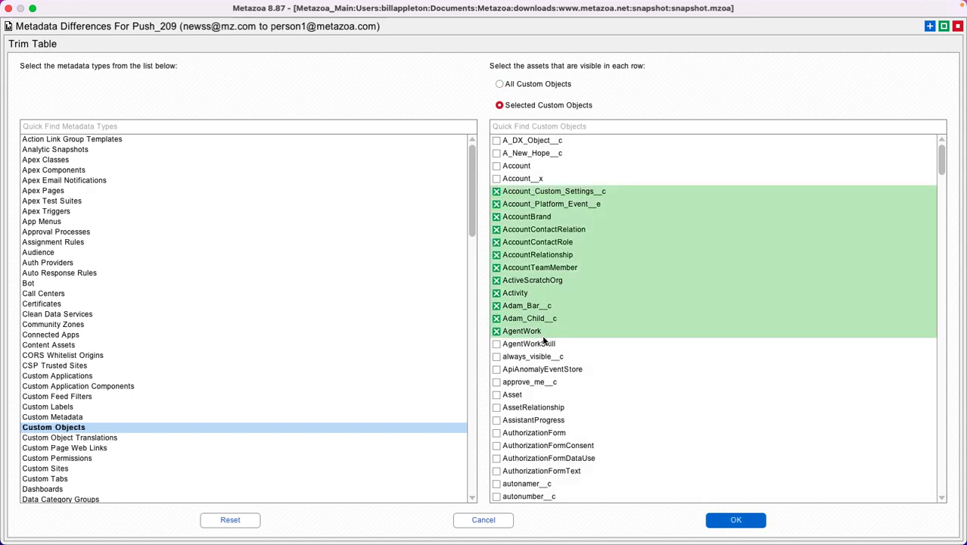
{"action": "left_click", "coordinate": [483, 519]}
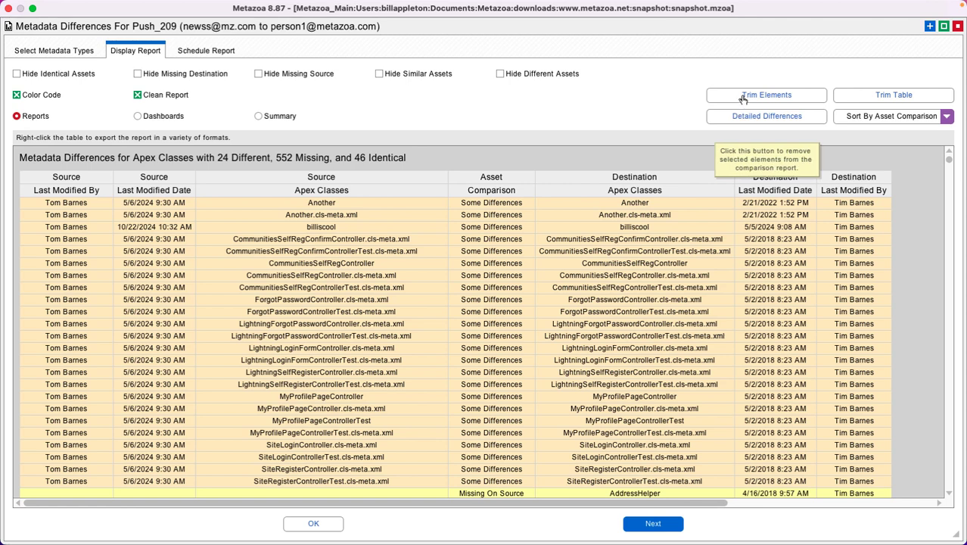
Try removing the Custom Objects elements matching "hist", enableHistory through trackHistory, from the comparison in Trim Elements, and cancel.
{"action": "left_click", "coordinate": [742, 96]}
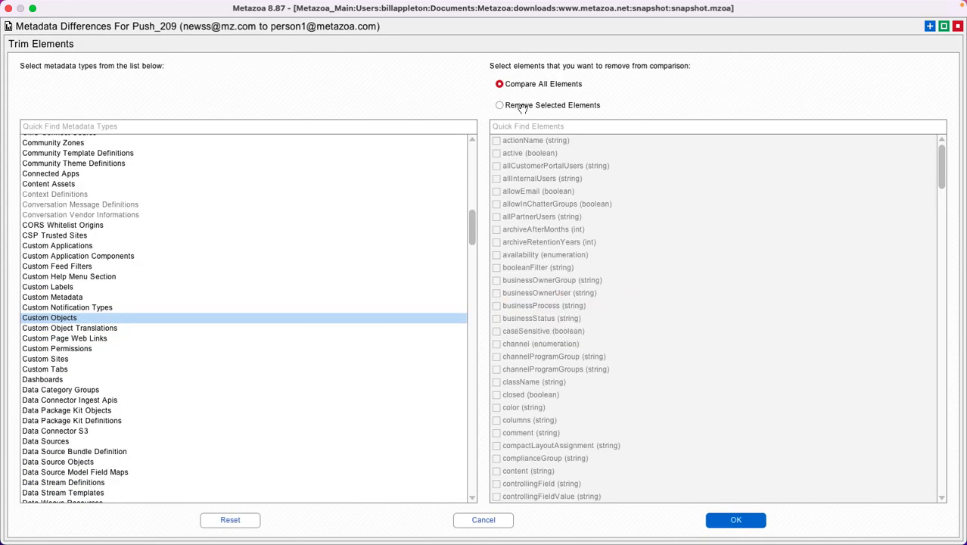
{"action": "type", "text": "hist"}
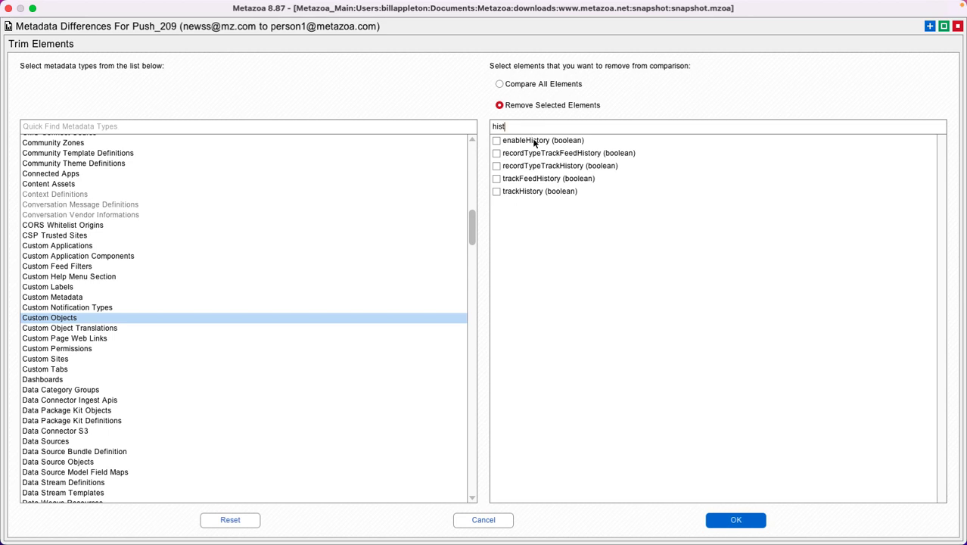
{"action": "left_click", "coordinate": [535, 141]}
{"action": "left_click", "coordinate": [512, 193], "text": "shift"}
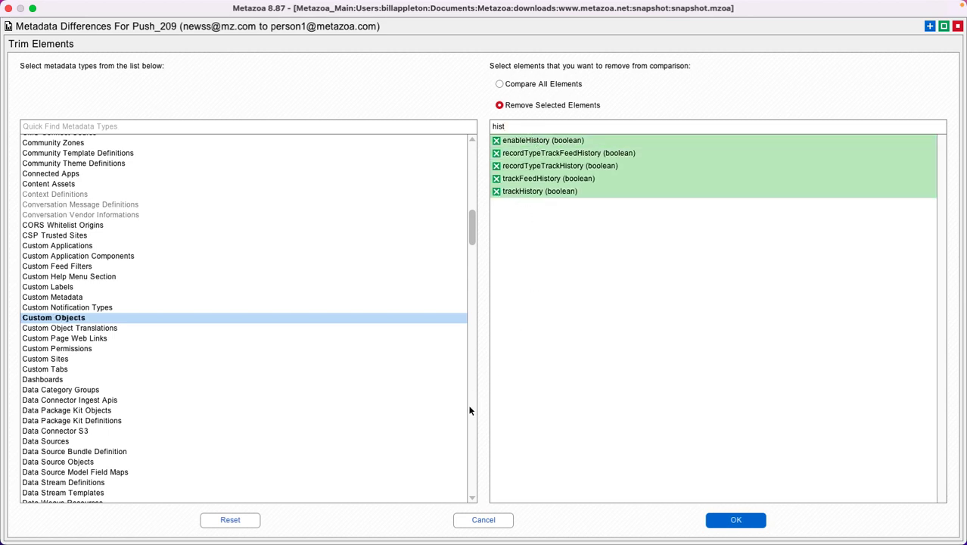
{"action": "left_click", "coordinate": [483, 519]}
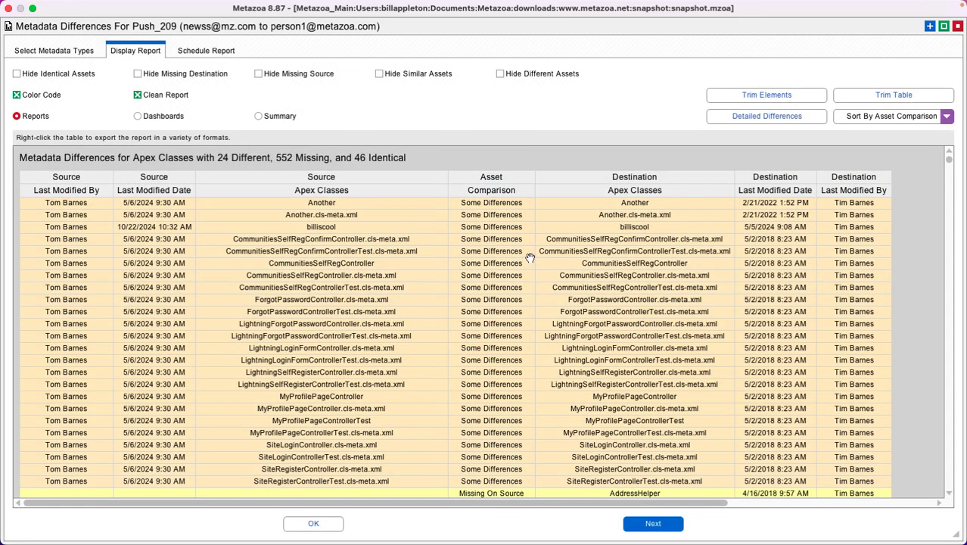
Export the detailed difference files as PDF to the whateverwhatever folder, with identical sections abbreviated and line numbers included.
{"action": "left_click", "coordinate": [745, 117]}
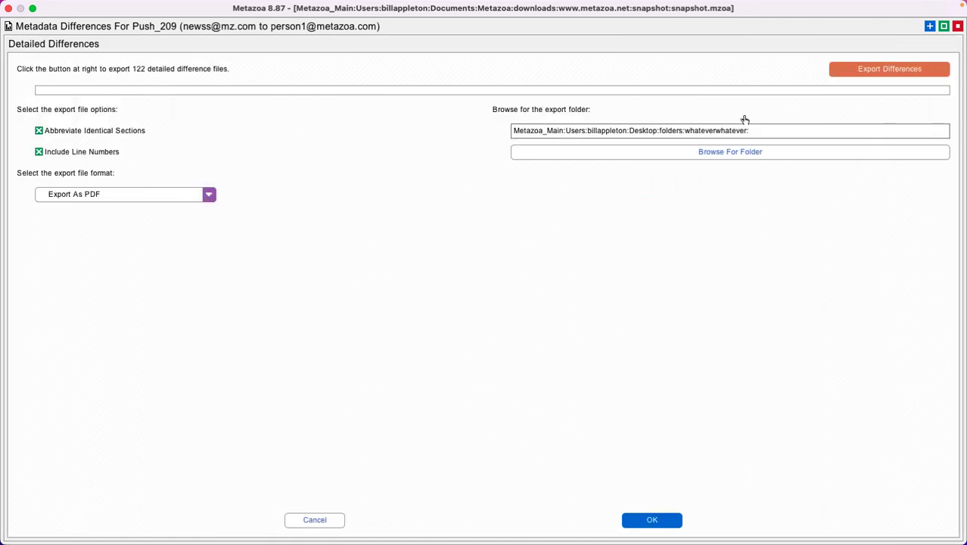
{"action": "left_click", "coordinate": [868, 76]}
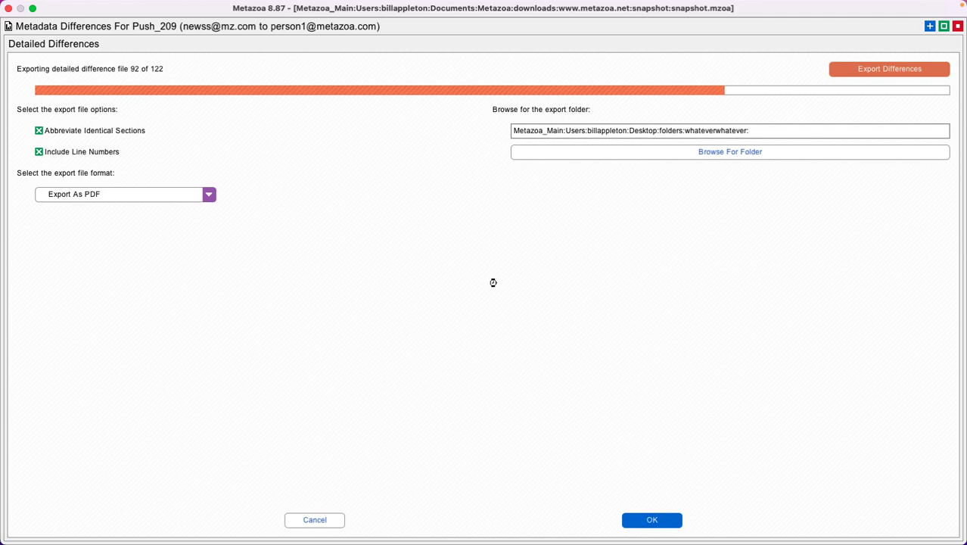
{"action": "left_click", "coordinate": [648, 520]}
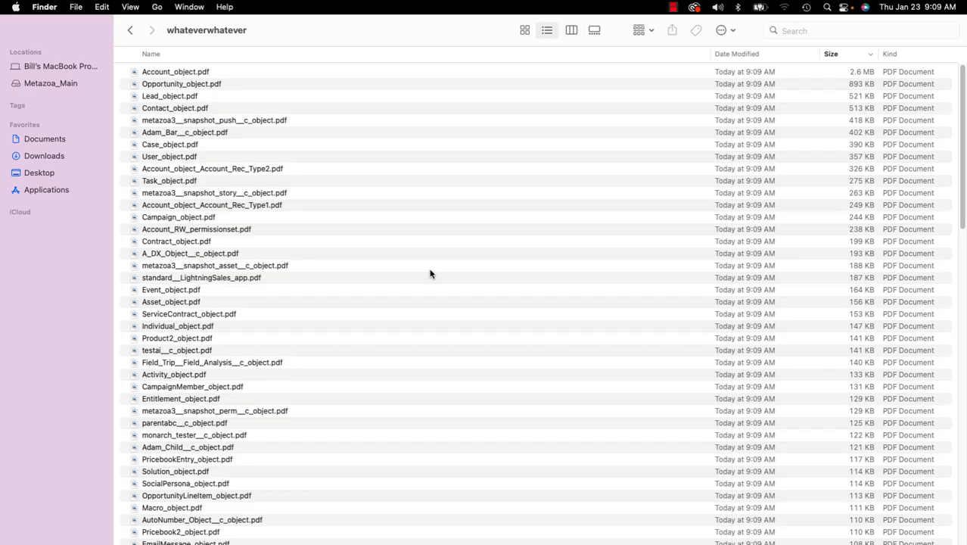
Open the exported Pricebook2_object.pdf from the whateverwhatever folder in Finder and review its side-by-side differences.
{"action": "scroll", "coordinate": [430, 274], "scroll_direction": "down", "scroll_amount": 7}
{"action": "scroll", "coordinate": [429, 274], "scroll_direction": "down", "scroll_amount": 5}
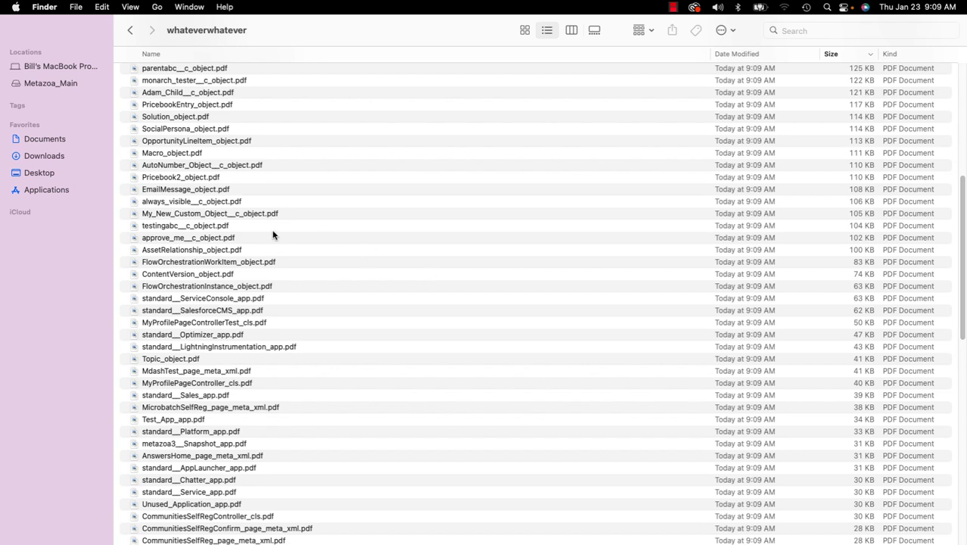
{"action": "double_click", "coordinate": [183, 179]}
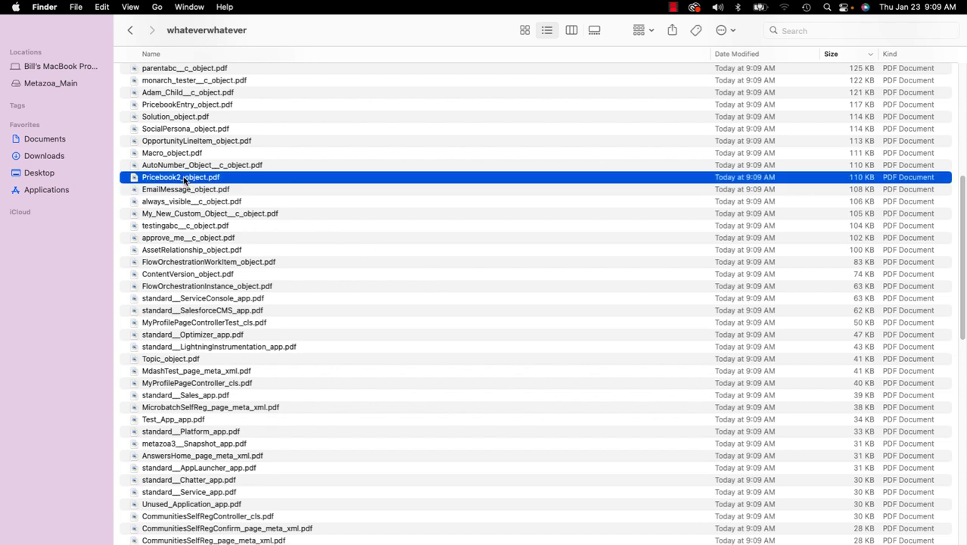
{"action": "scroll", "coordinate": [543, 308], "scroll_direction": "down", "scroll_amount": 20}
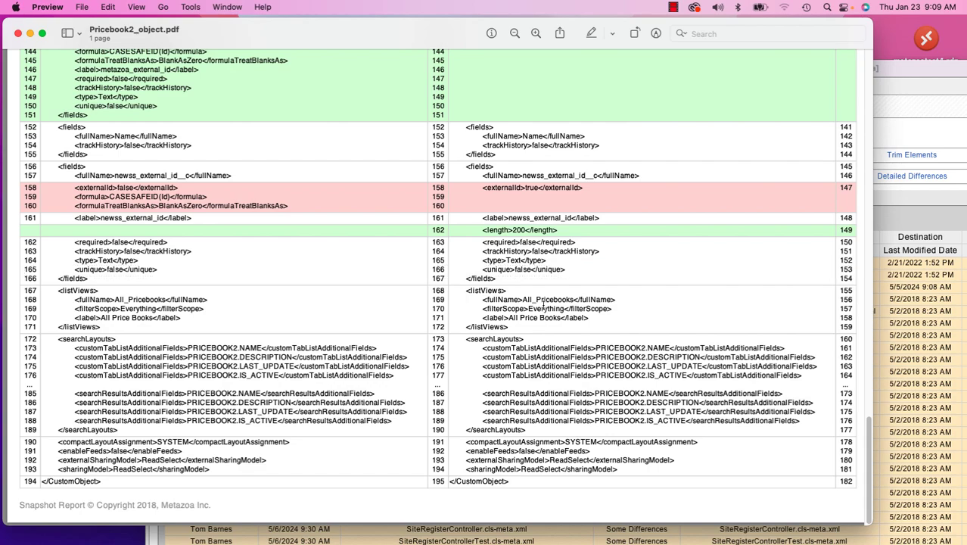
{"action": "scroll", "coordinate": [543, 309], "scroll_direction": "up", "scroll_amount": 3}
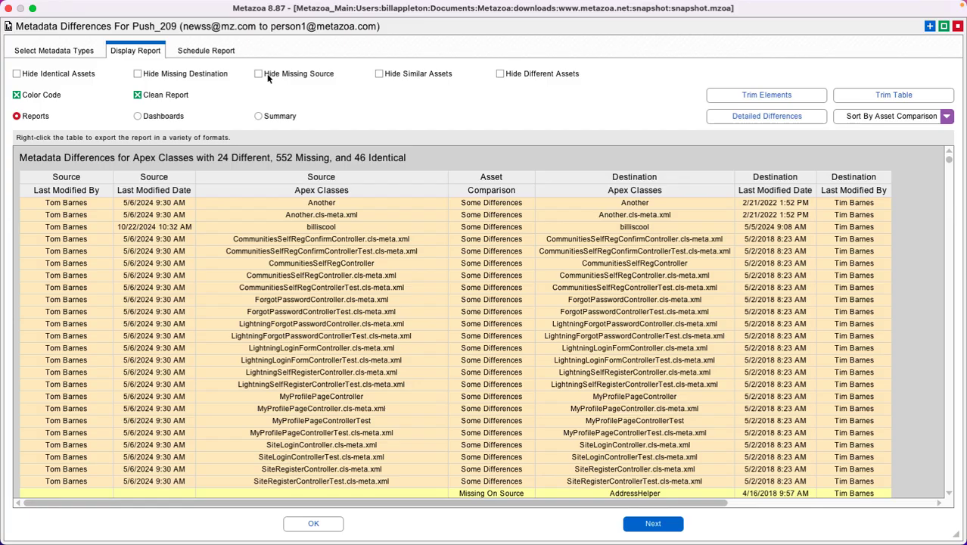
In the report schedule, set the Save PNG Dashboard To Folder action's condition to If Different Assets Reported.
{"action": "left_click", "coordinate": [217, 51]}
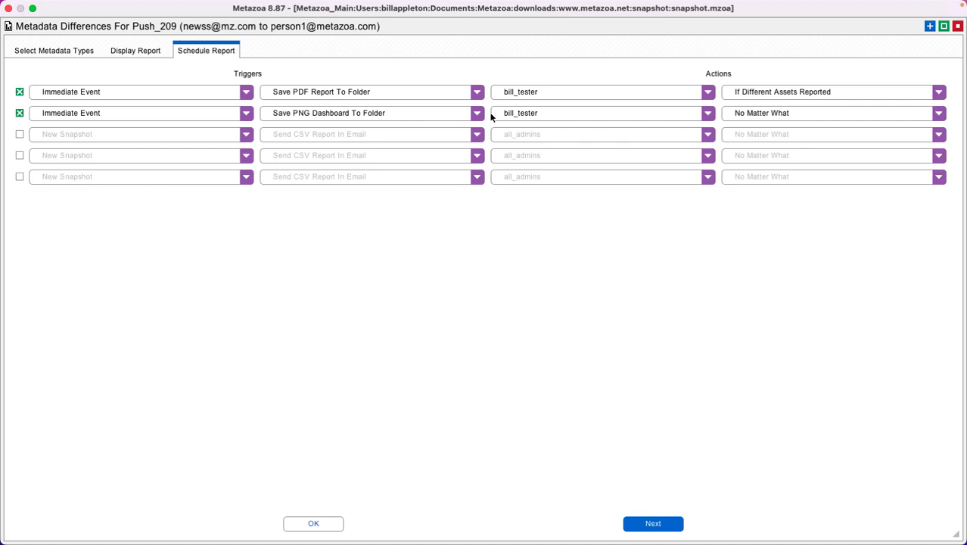
{"action": "left_click", "coordinate": [820, 114]}
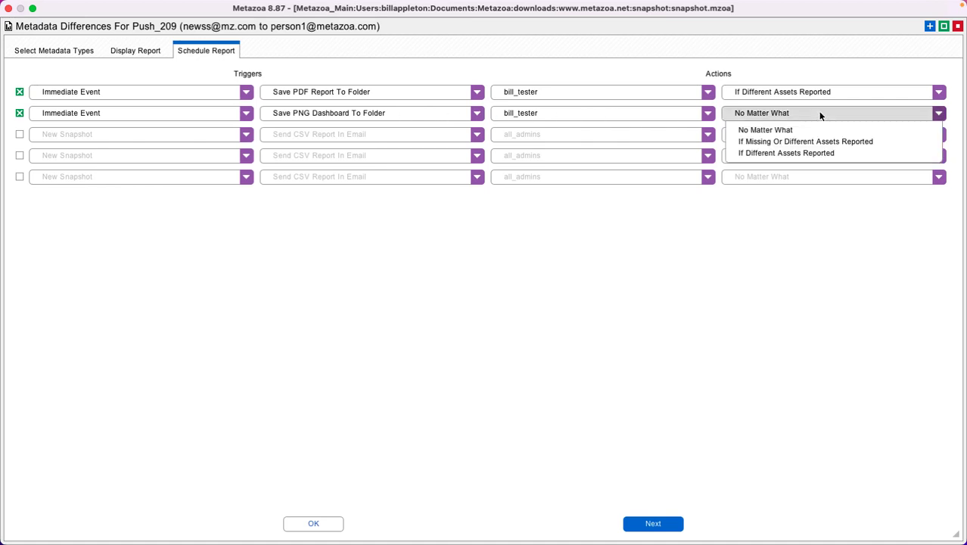
{"action": "left_click", "coordinate": [814, 151]}
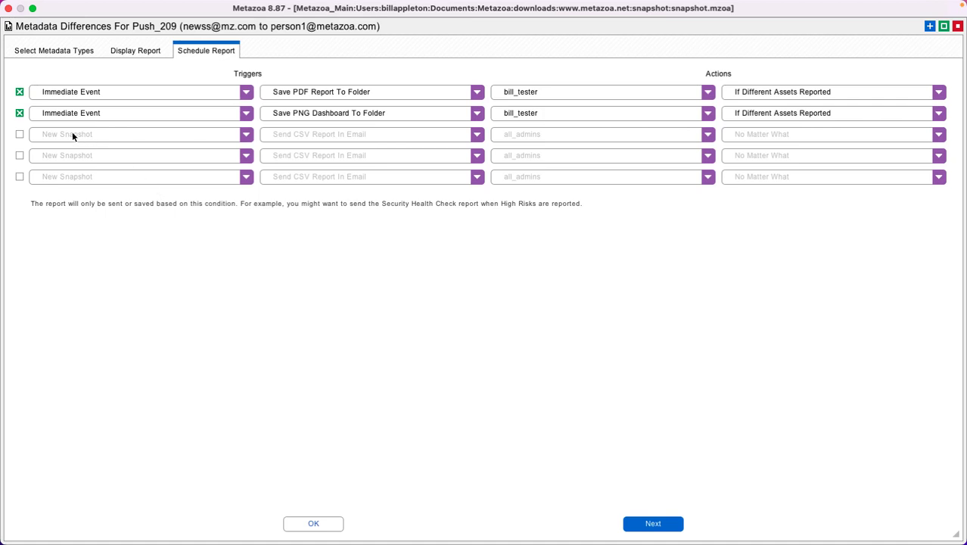
Deactivate the PNG dashboard and PDF report schedules, and close the metadata differences report with the changes accepted.
{"action": "left_click", "coordinate": [19, 113]}
{"action": "left_click", "coordinate": [20, 93]}
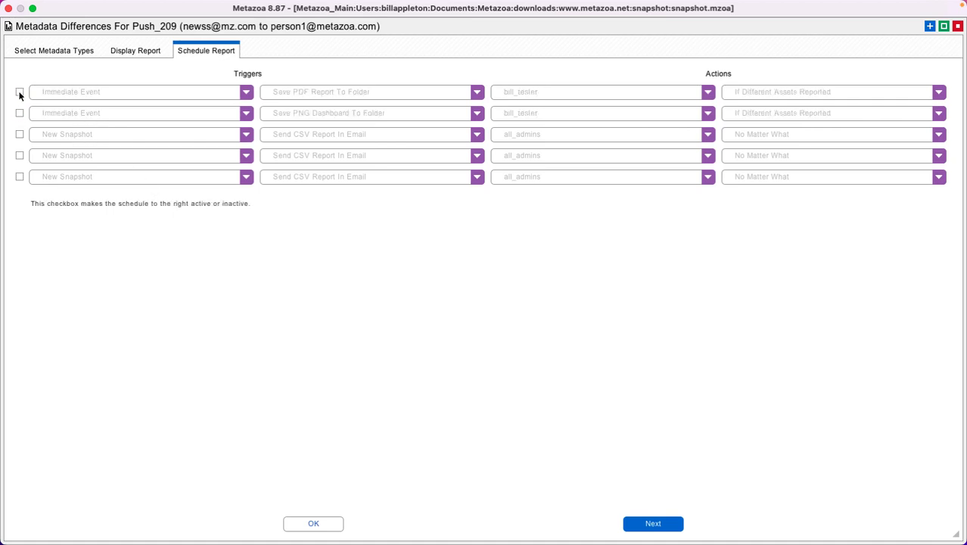
{"action": "left_click", "coordinate": [314, 523]}
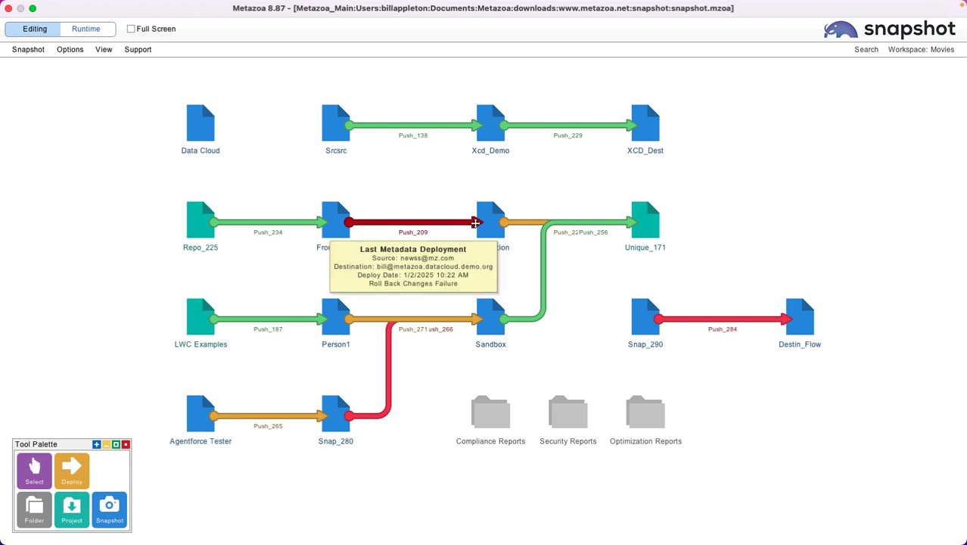
{"action": "mouse_move", "coordinate": [474, 223]}
{"action": "left_mouse_down"}
{"action": "mouse_move", "coordinate": [461, 200]}
{"action": "mouse_move", "coordinate": [413, 170]}
{"action": "mouse_move", "coordinate": [464, 200]}
{"action": "mouse_move", "coordinate": [475, 222]}
{"action": "left_mouse_up"}
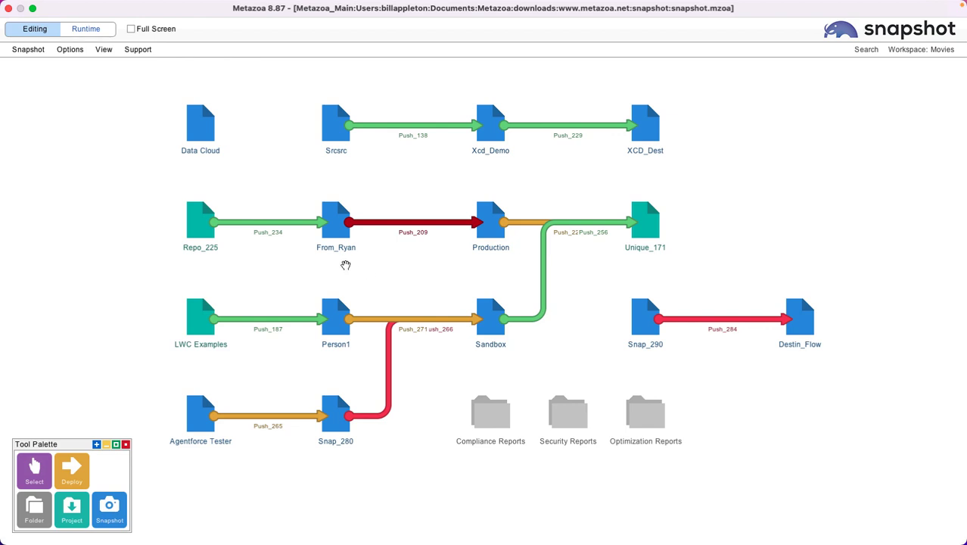
{"action": "right_click", "coordinate": [334, 227]}
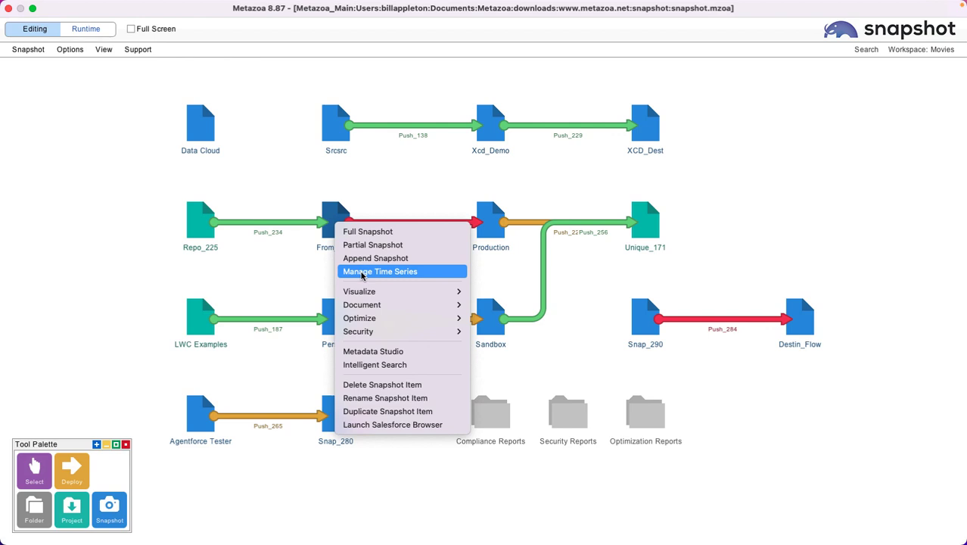
{"action": "left_click", "coordinate": [262, 277]}
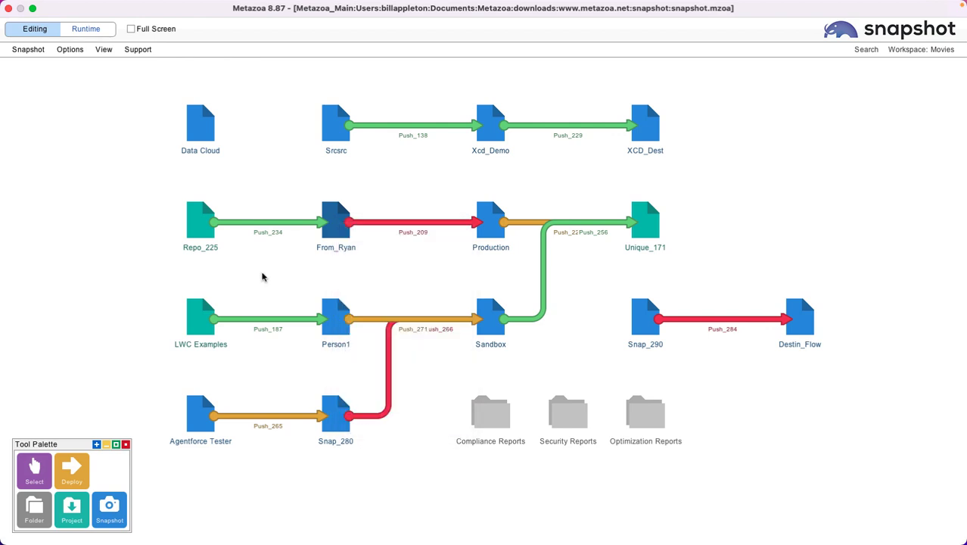